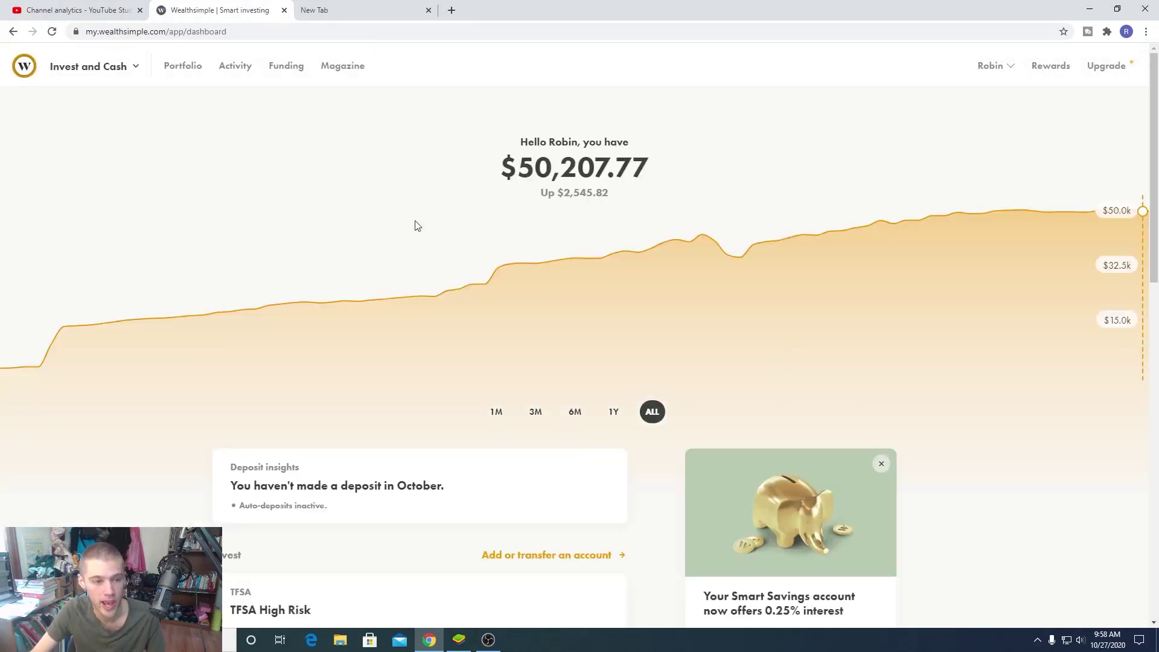
# - Switch from Invest and Cash to Trade and Crypto and close the empty browser tab
pyautogui.click(112, 77)
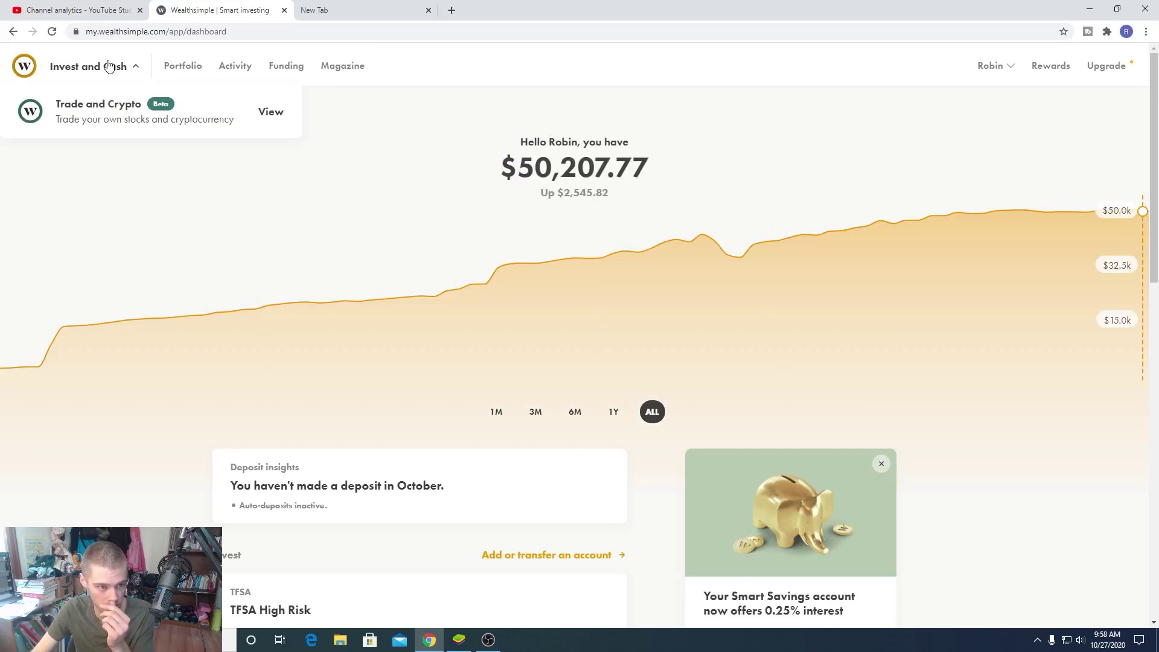
pyautogui.click(117, 122)
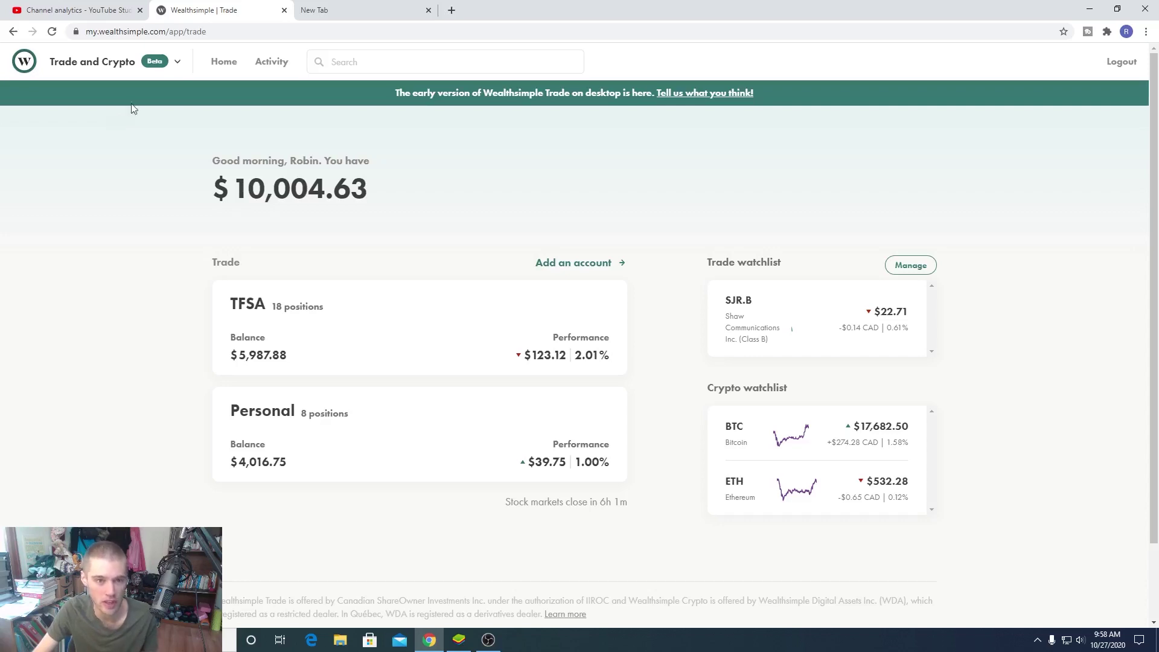
pyautogui.click(429, 10)
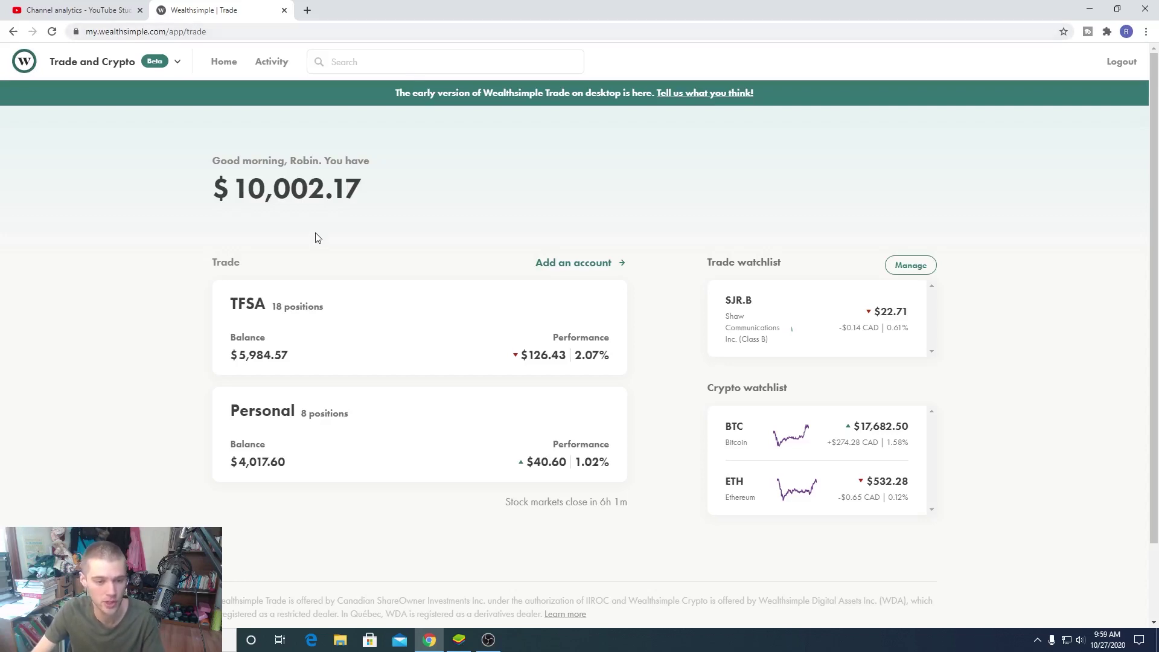
# - Check the total trading balance and open the TFSA account
pyautogui.moveTo(237, 195); pyautogui.dragTo(393, 195)
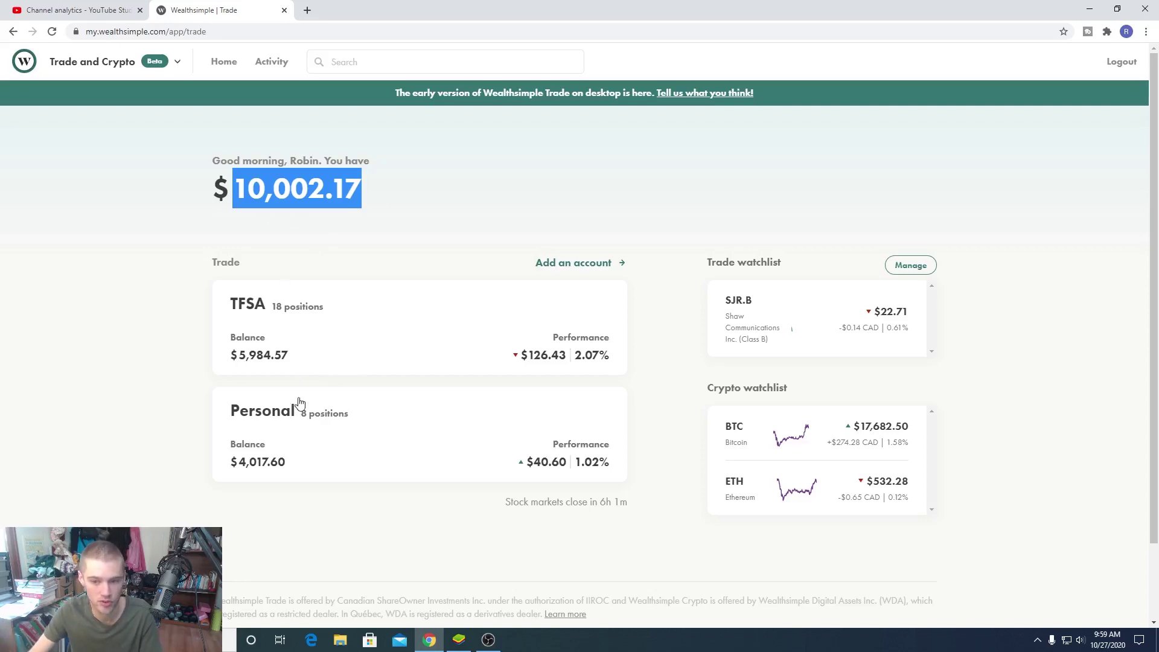
pyautogui.click(449, 167)
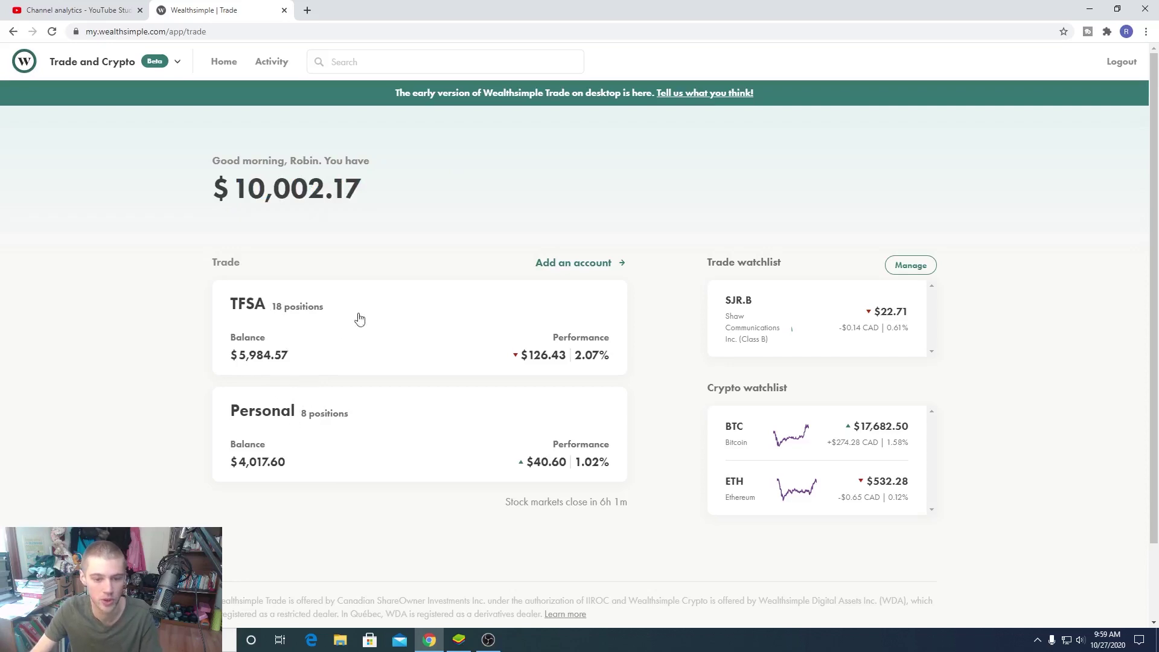
pyautogui.click(421, 302)
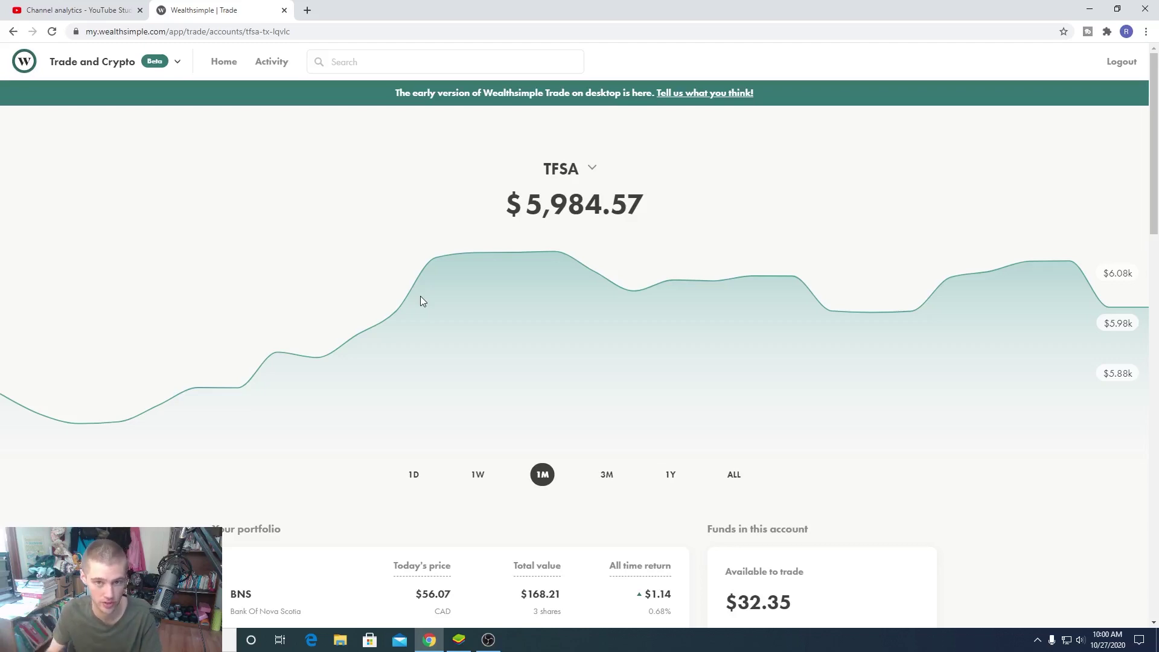
pyautogui.hotkey('ctrl', '+')
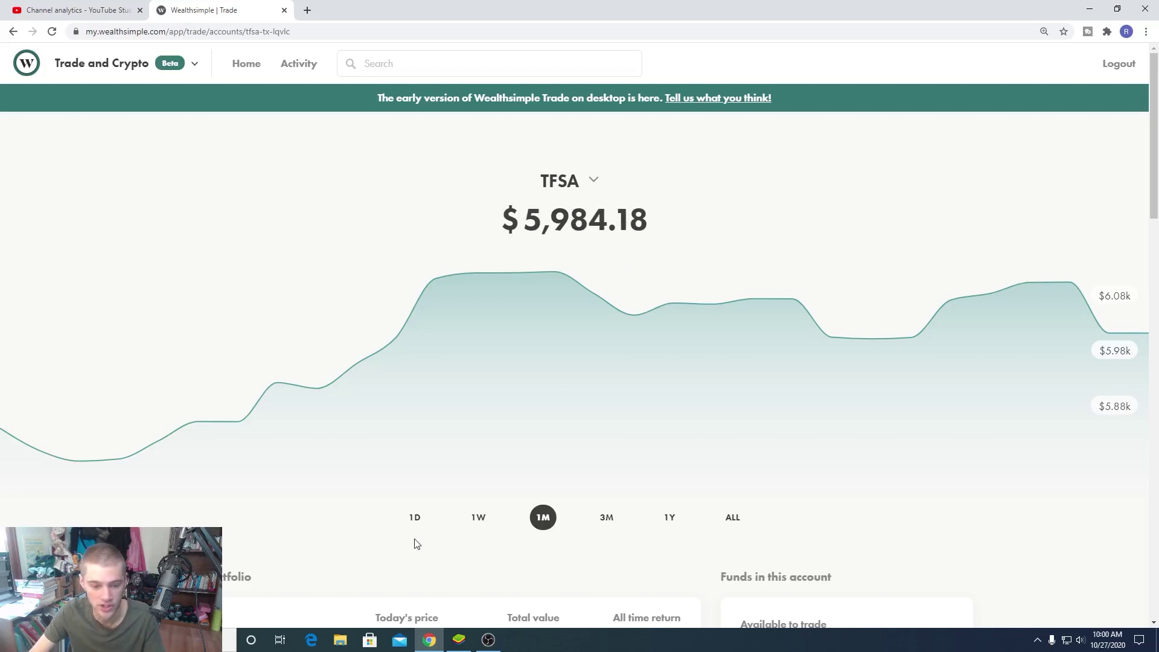
# - Review the TFSA account's balance chart over one day, one week, one month, three months, one year and all time
pyautogui.click(413, 518)
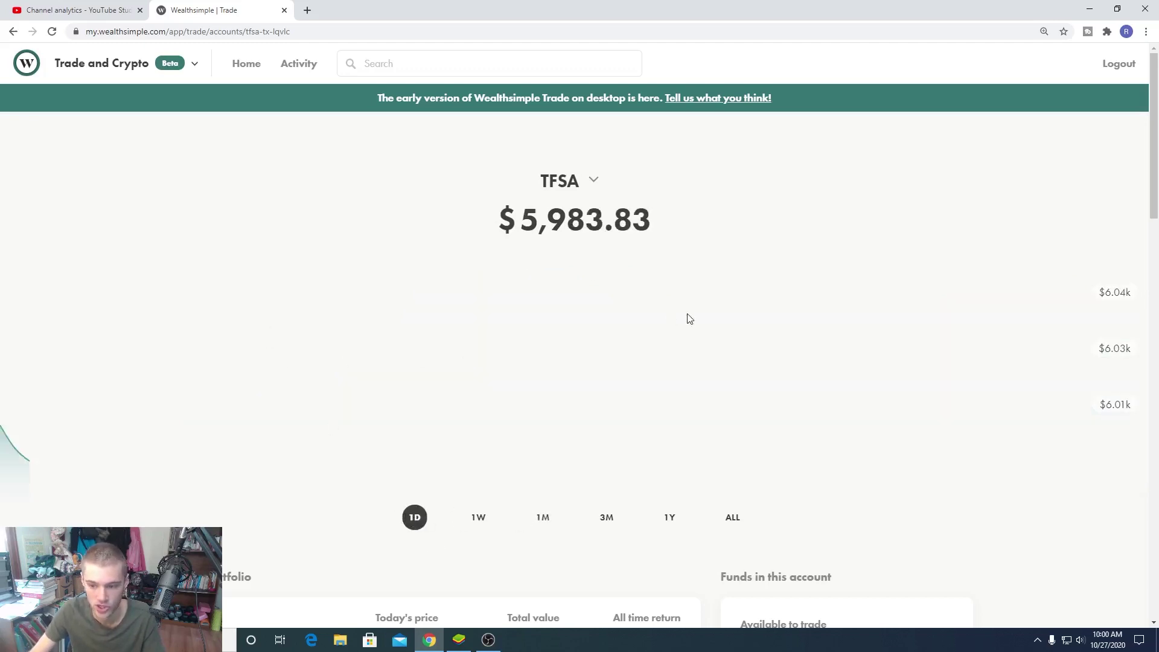
pyautogui.scroll(-1, 350, 347)
pyautogui.scroll(1, 353, 349)
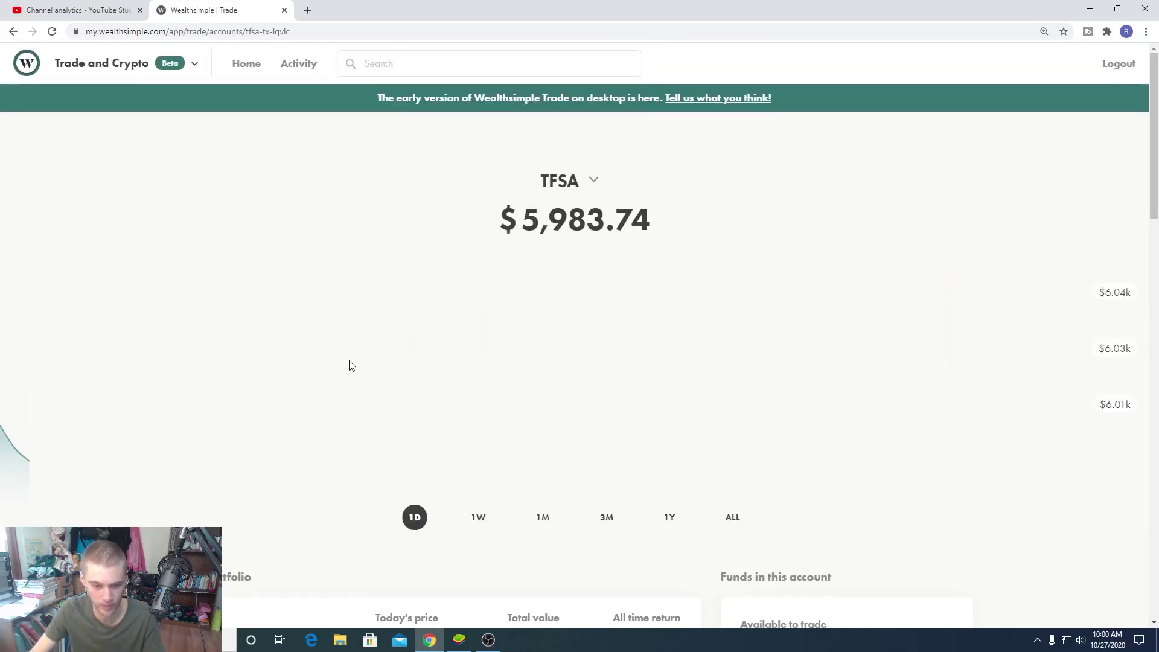
pyautogui.click(480, 519)
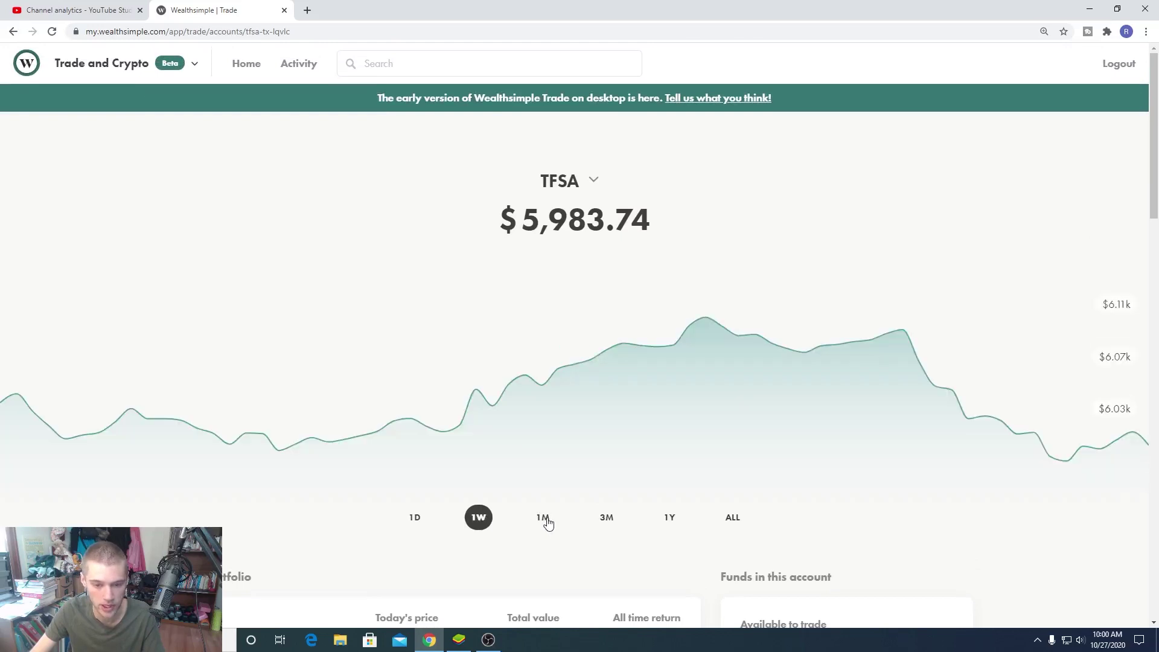
pyautogui.click(542, 518)
pyautogui.click(606, 518)
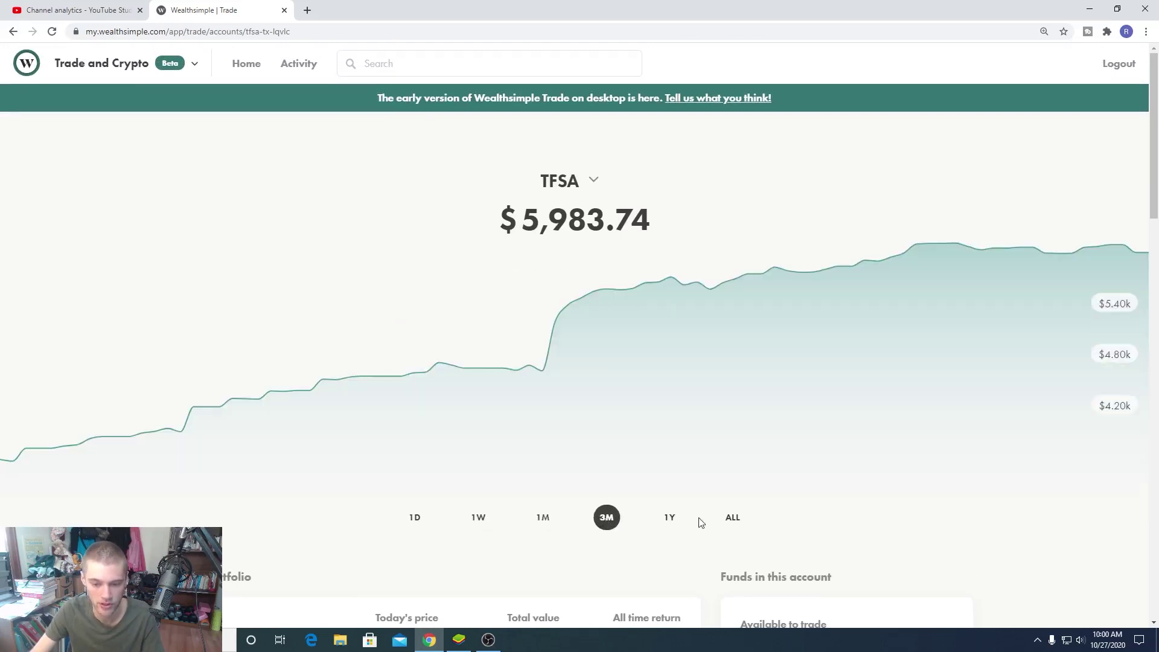
pyautogui.click(667, 519)
pyautogui.click(730, 519)
pyautogui.scroll(-1, 615, 444)
pyautogui.scroll(1, 616, 443)
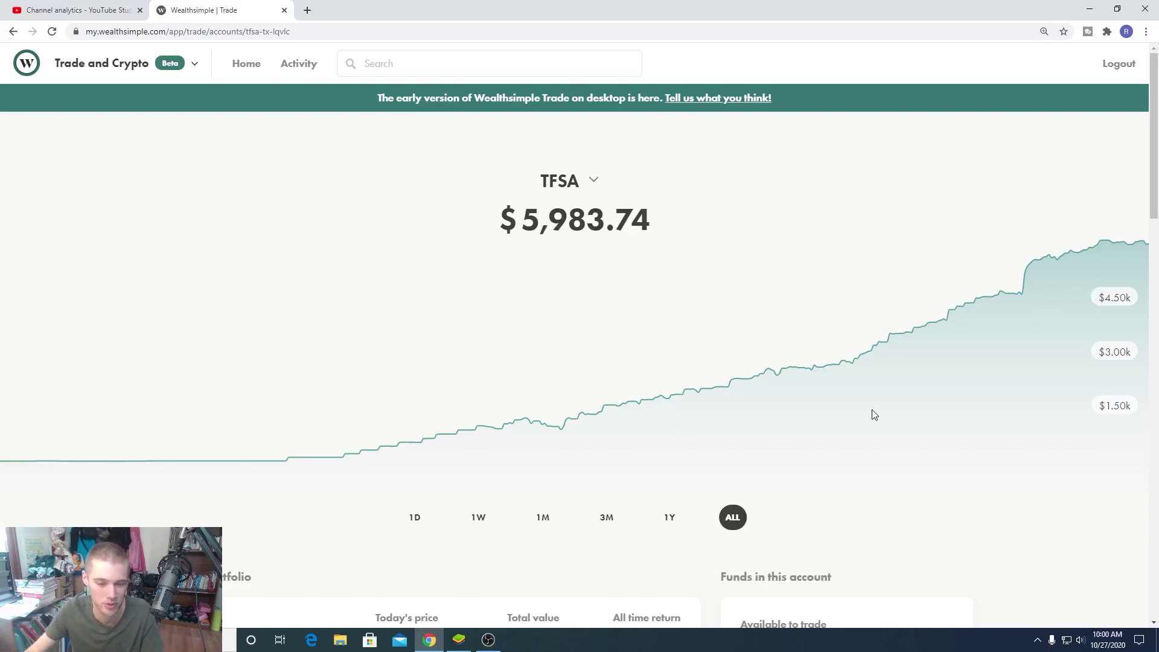
# - Examine the current price, total value and all-time return of each holding in the TFSA portfolio list
pyautogui.scroll(-4, 604, 338)
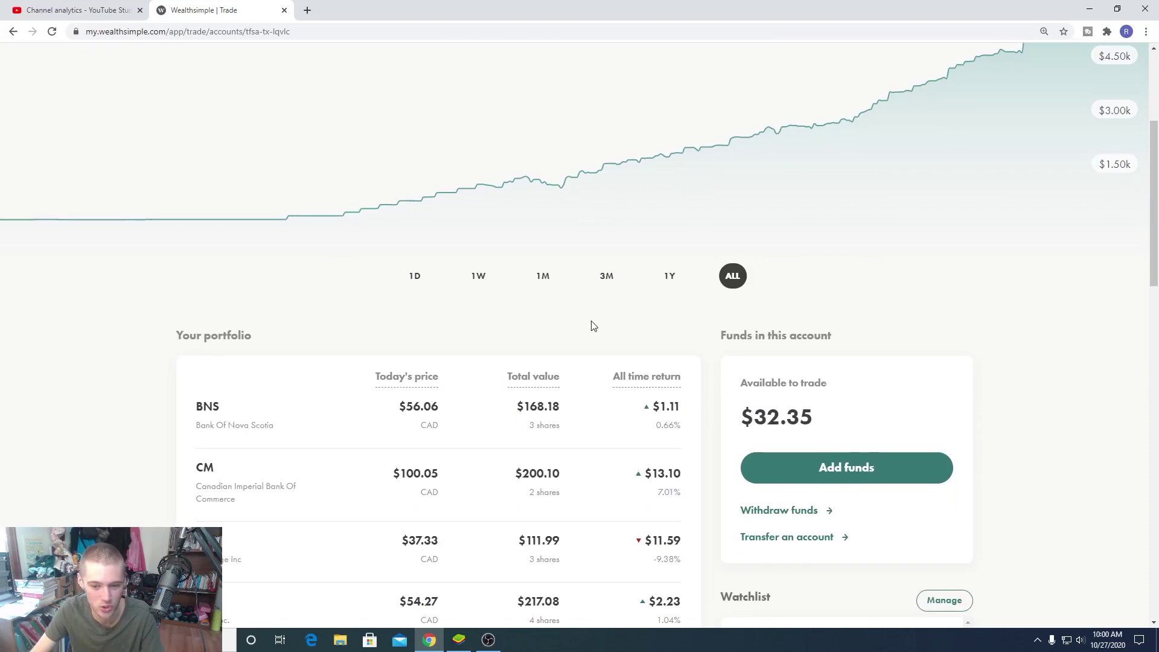
pyautogui.scroll(-3, 483, 302)
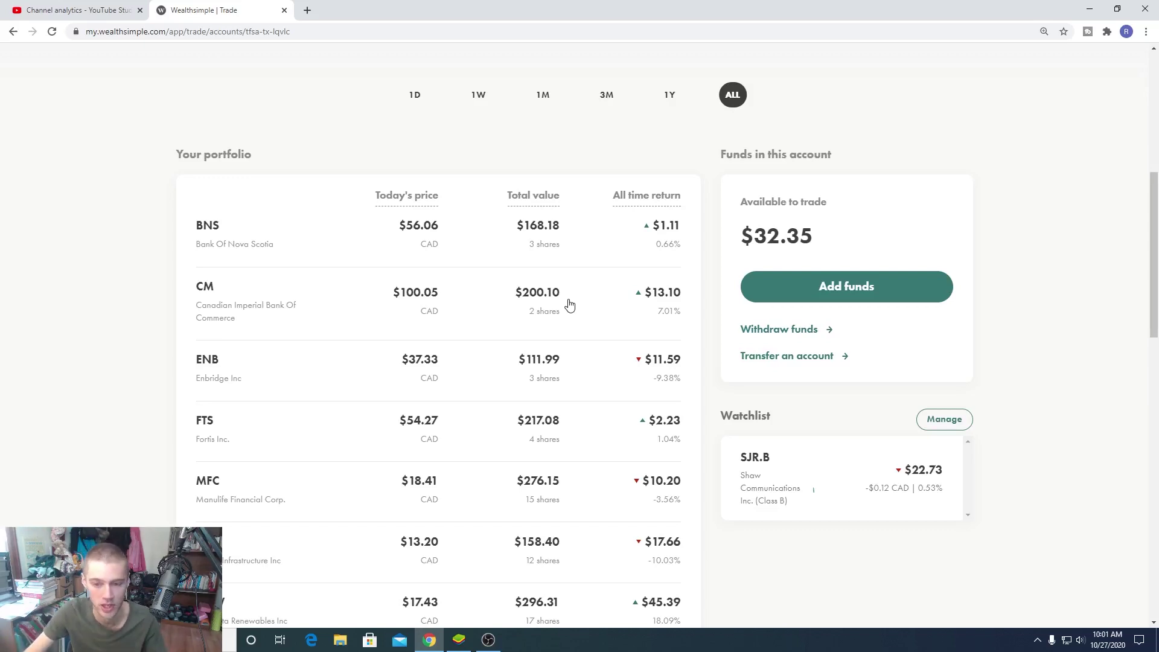
pyautogui.hotkey('ctrl', '+')
pyautogui.hotkey('ctrl', '+')
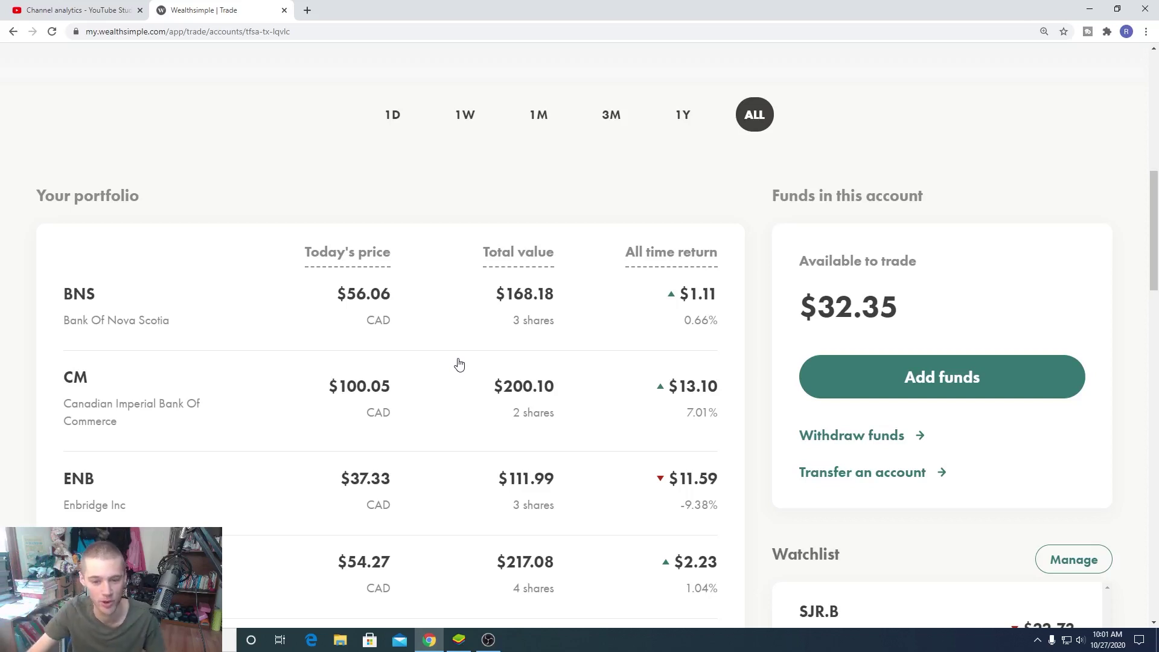
pyautogui.scroll(-1, 459, 363)
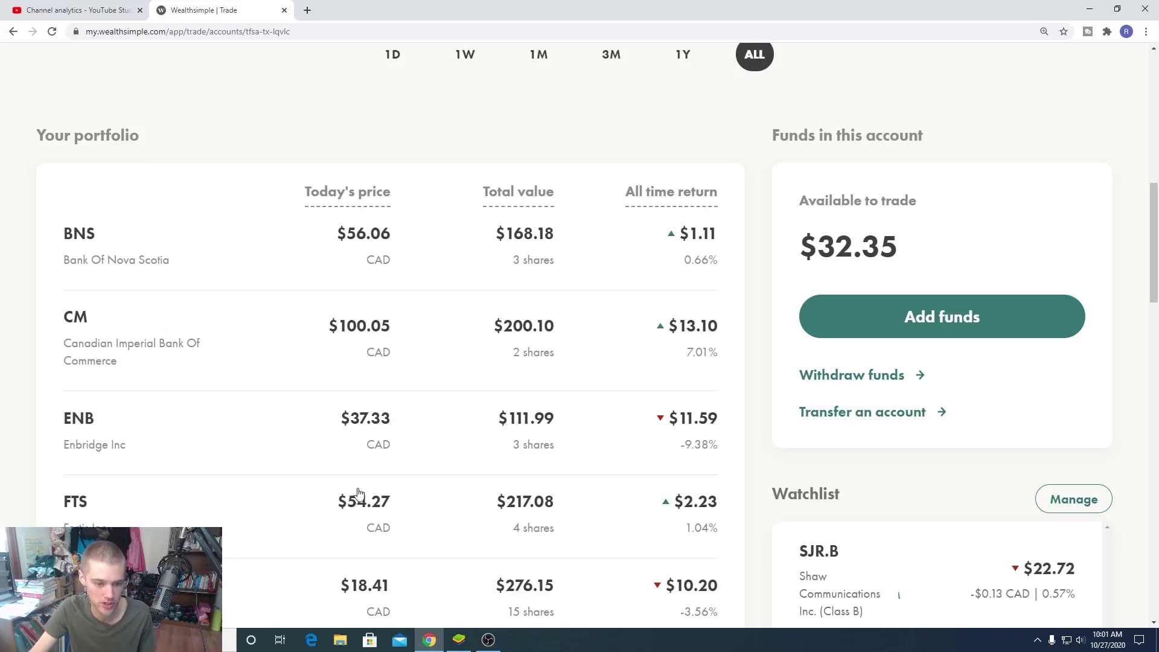
pyautogui.scroll(-1, 362, 362)
pyautogui.scroll(1, 361, 357)
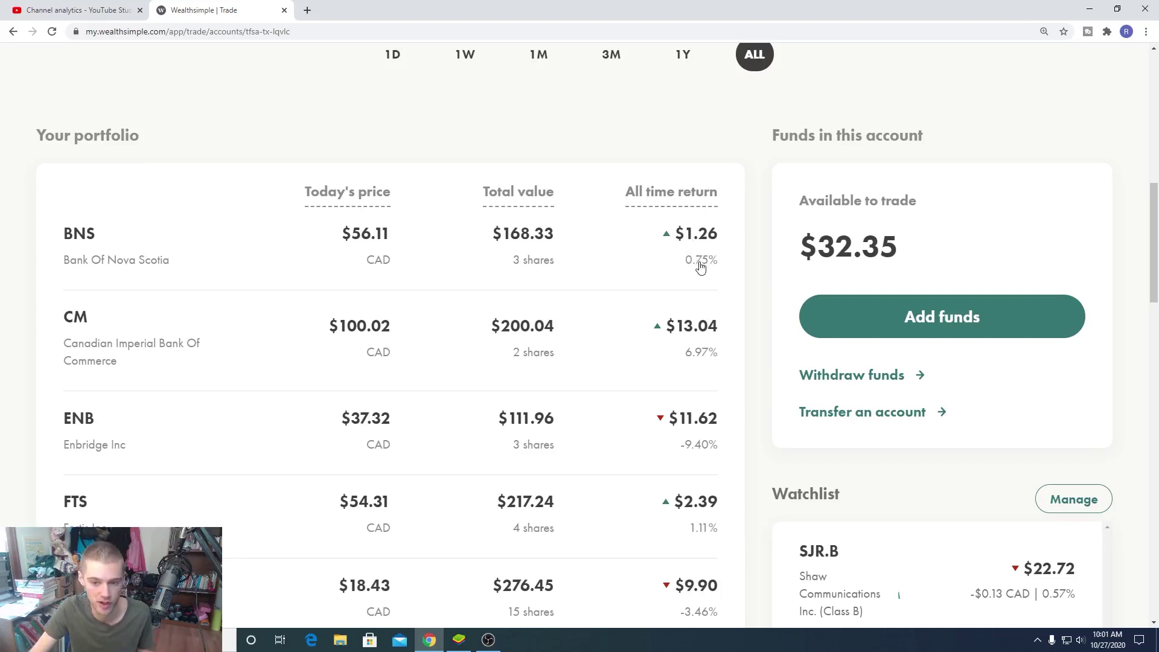
pyautogui.scroll(-1, 700, 268)
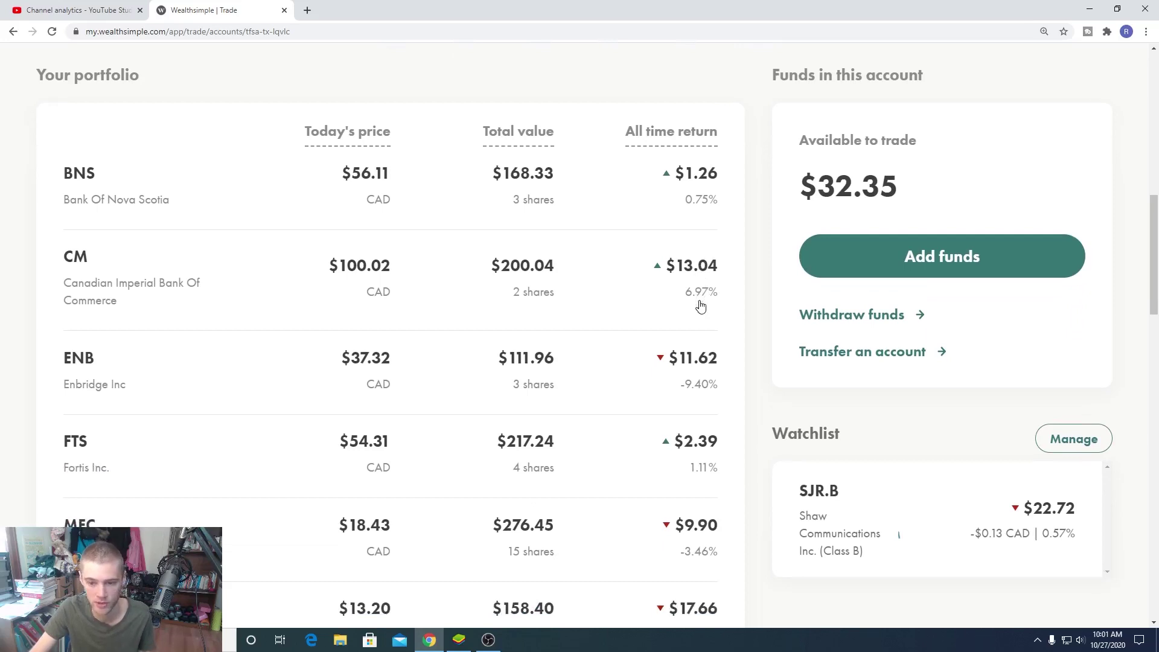
pyautogui.scroll(-1, 700, 306)
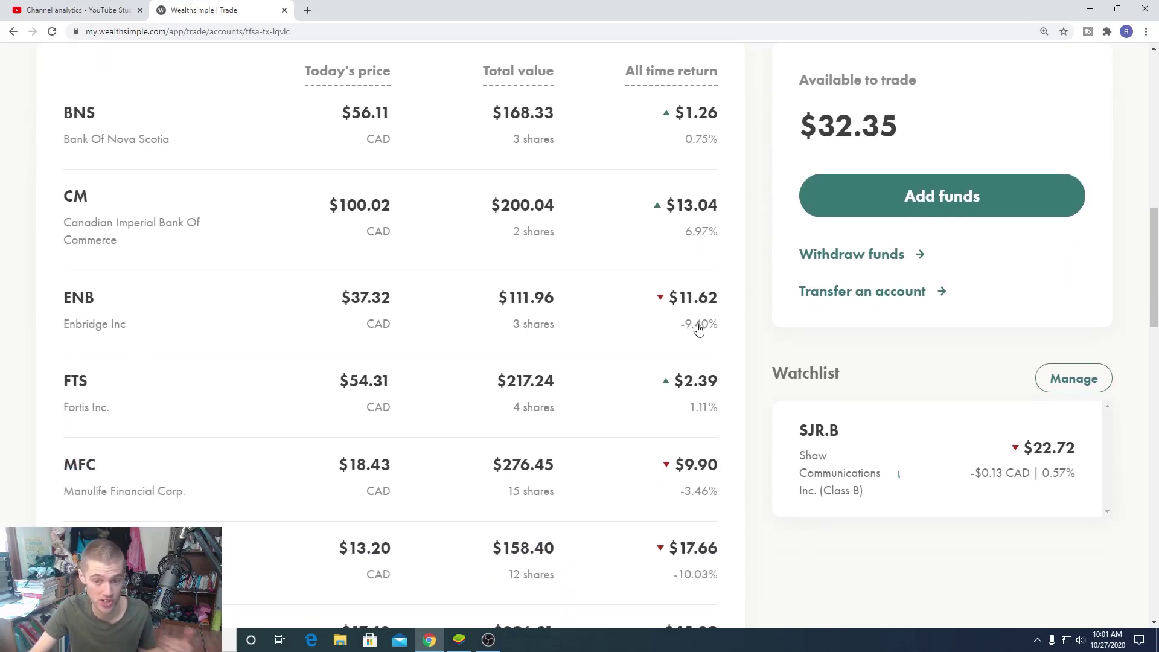
pyautogui.scroll(-1, 698, 328)
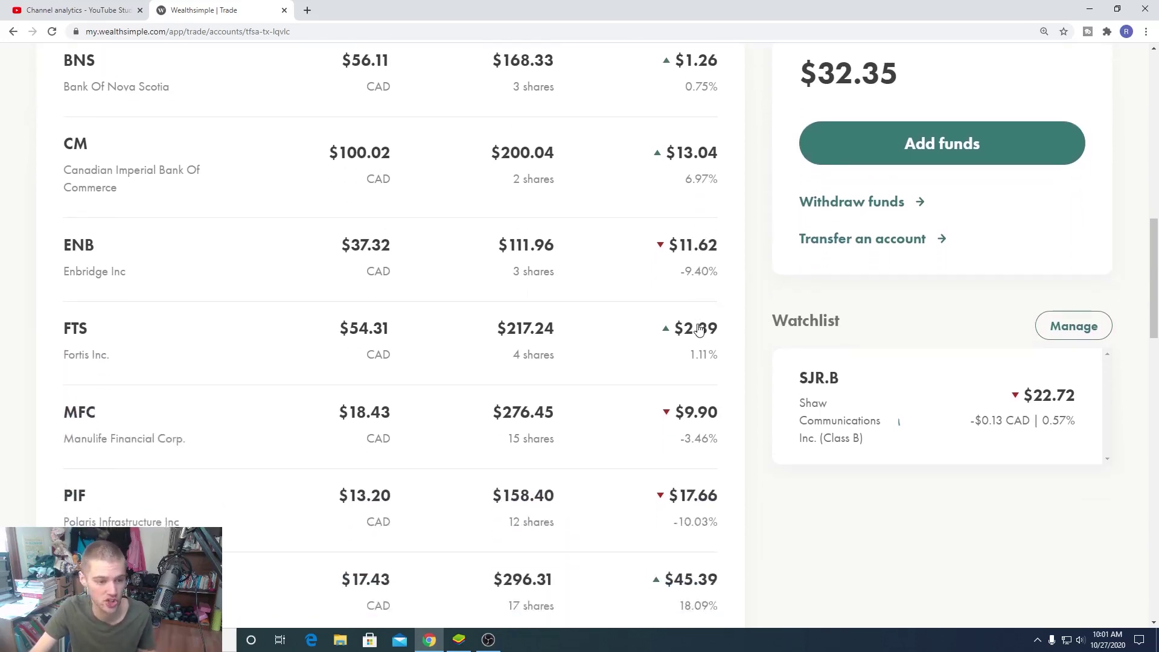
pyautogui.scroll(-1, 698, 332)
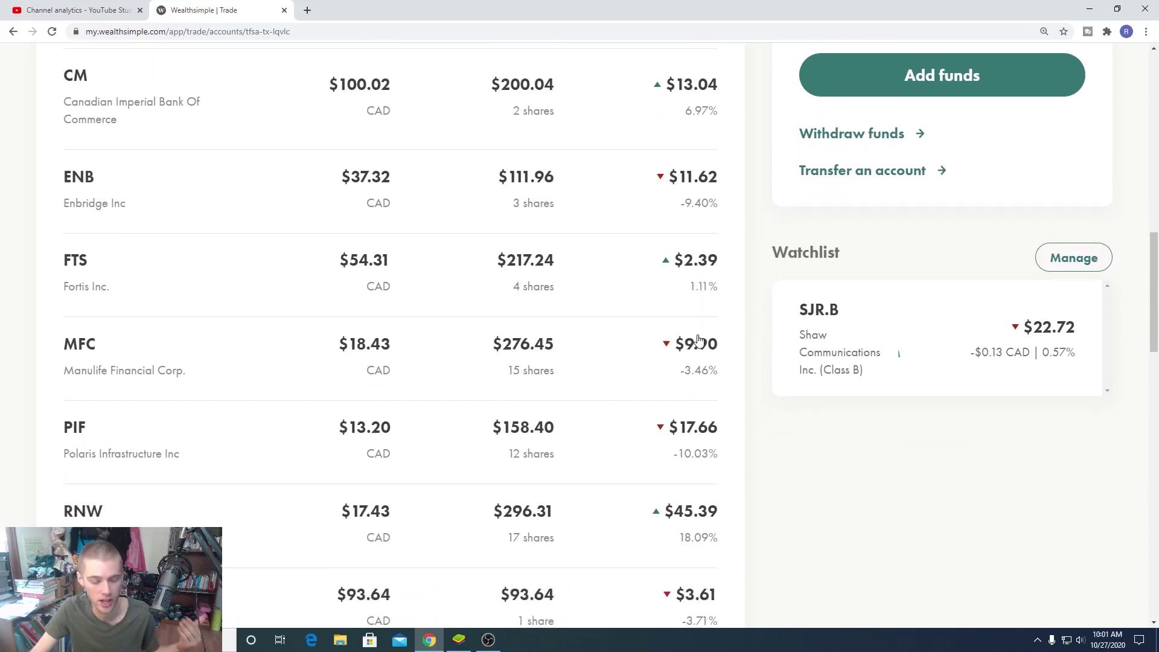
pyautogui.scroll(-1, 698, 340)
pyautogui.scroll(-1, 698, 339)
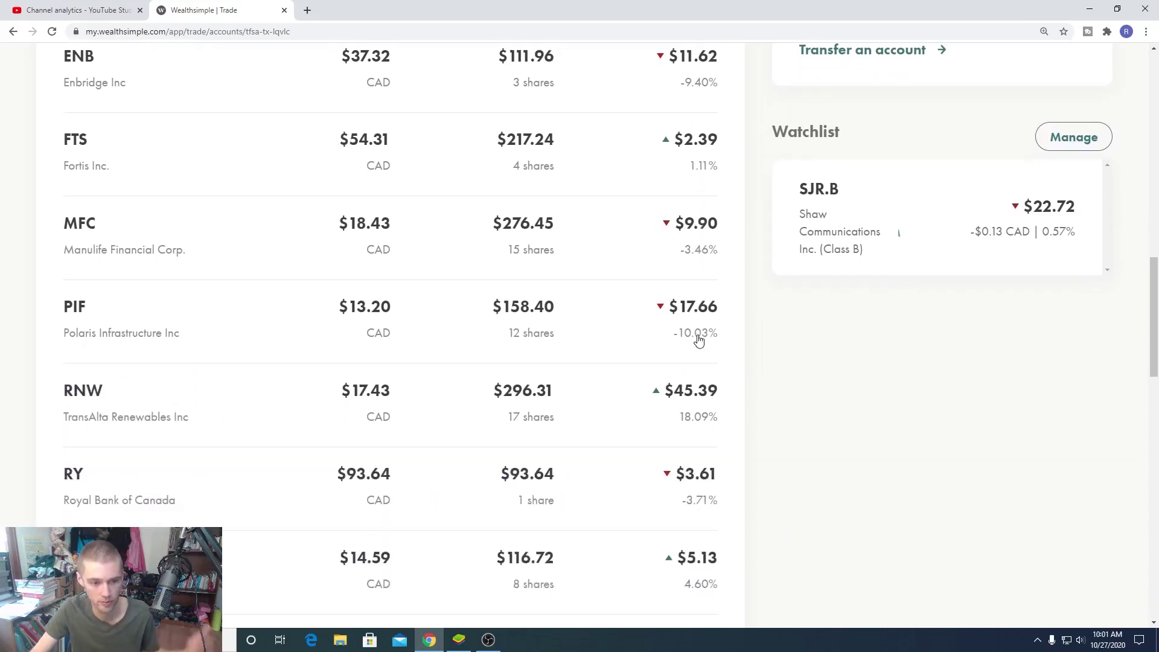
pyautogui.scroll(-1, 698, 339)
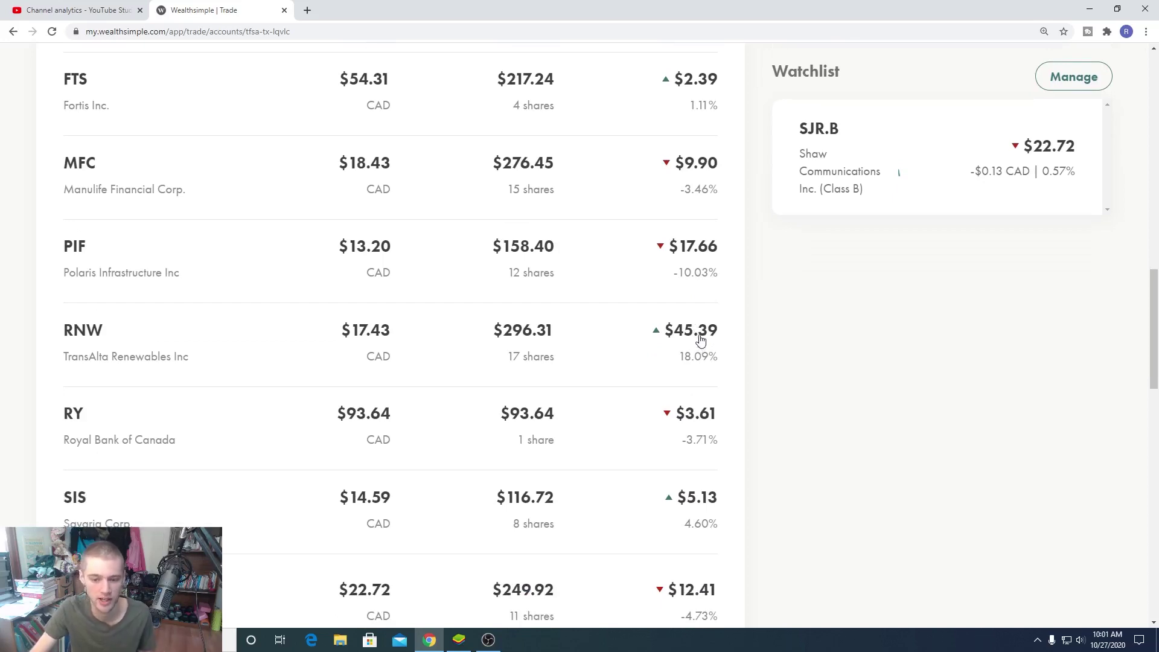
pyautogui.scroll(-1, 698, 339)
pyautogui.scroll(-2, 697, 338)
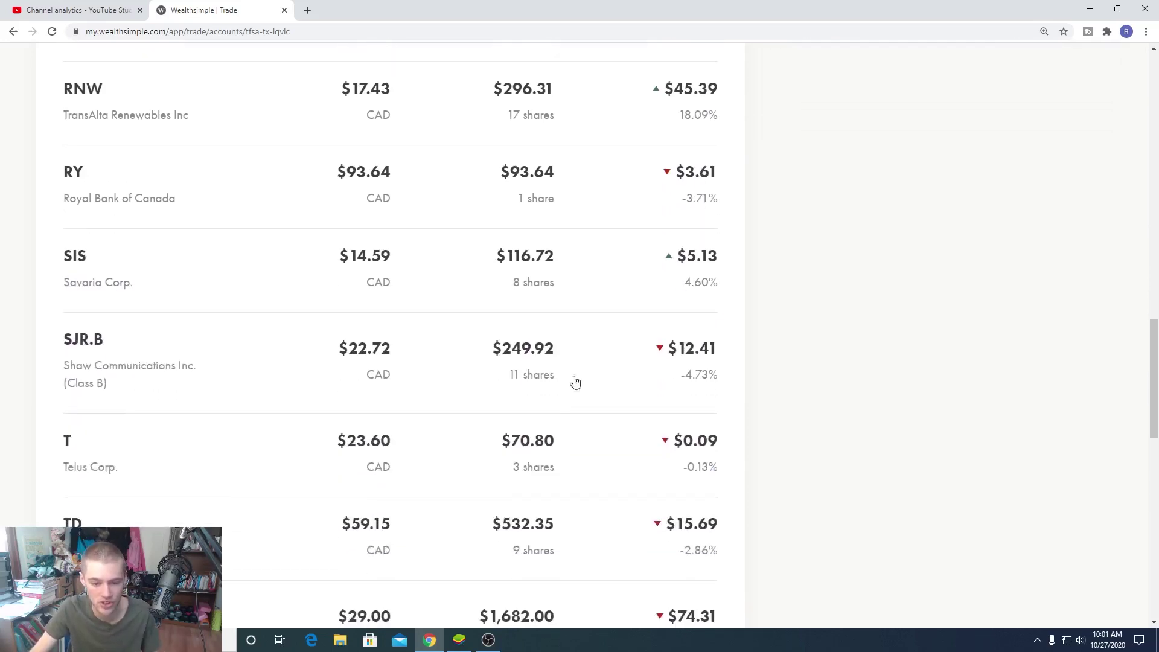
pyautogui.scroll(-1, 638, 332)
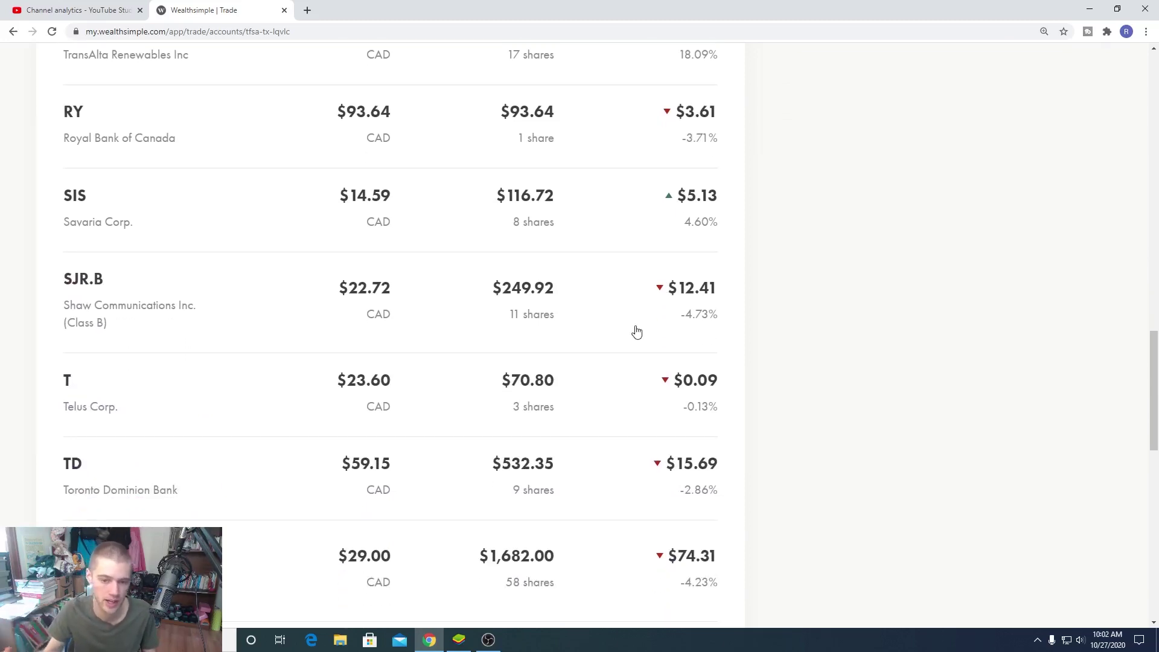
# - Open the Bank Of Nova Scotia (BNS) holding from the portfolio and set the page zoom to 125%
pyautogui.scroll(13, 637, 332)
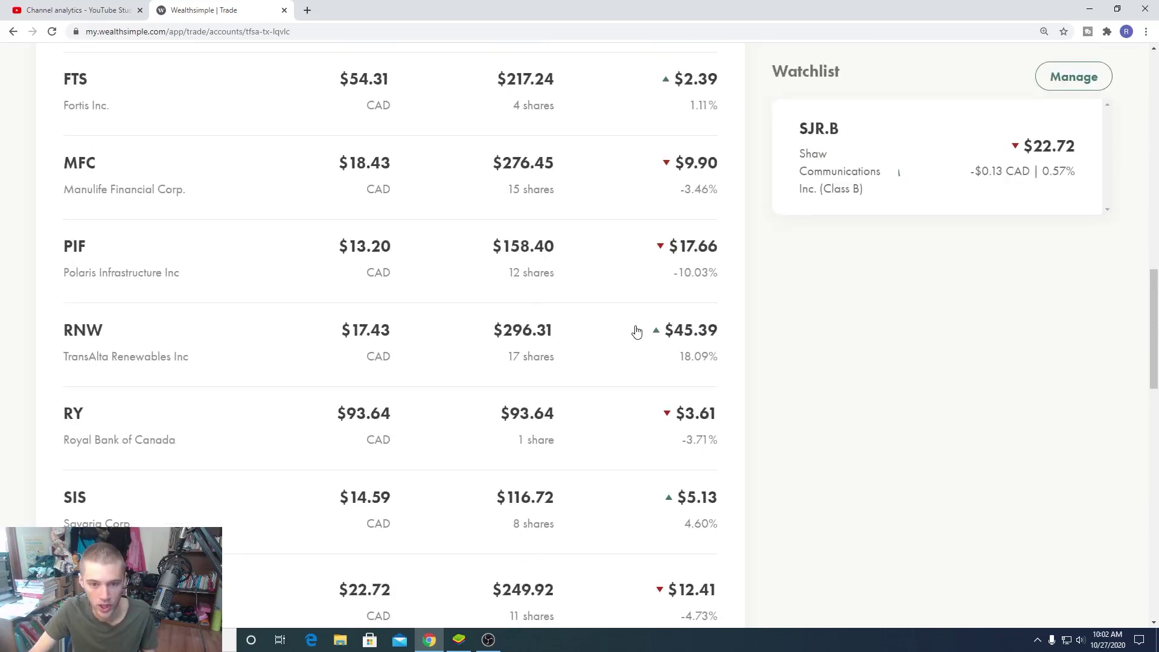
pyautogui.click(215, 309)
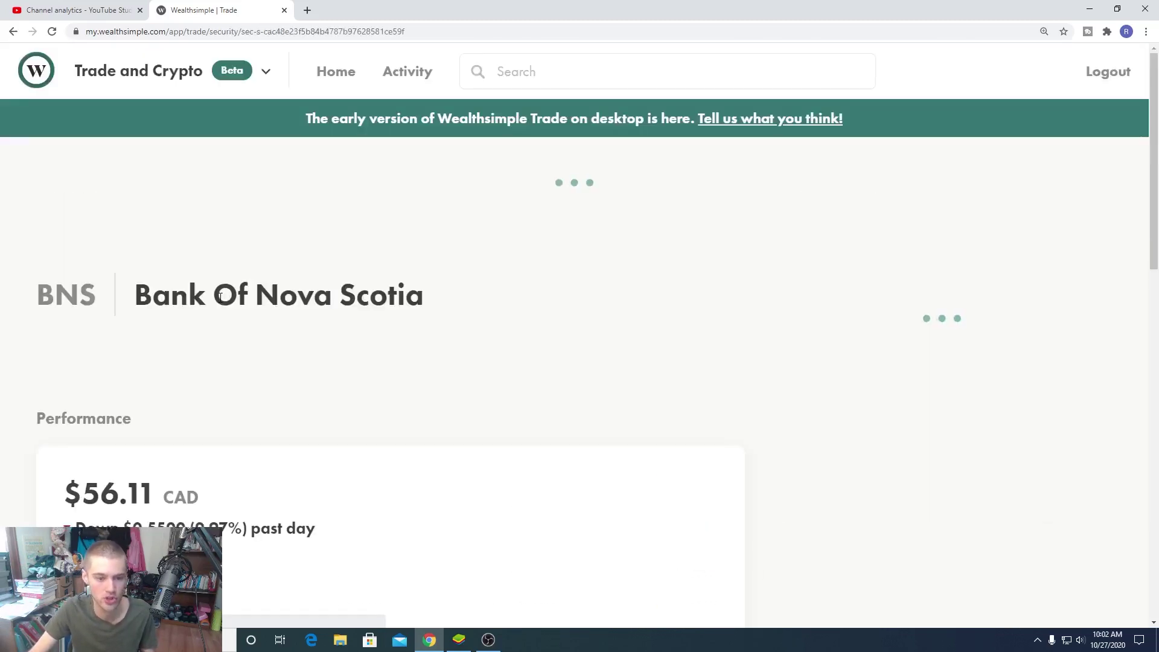
pyautogui.hotkey('ctrl', '-')
pyautogui.hotkey('ctrl', '-')
pyautogui.hotkey('ctrl', '+')
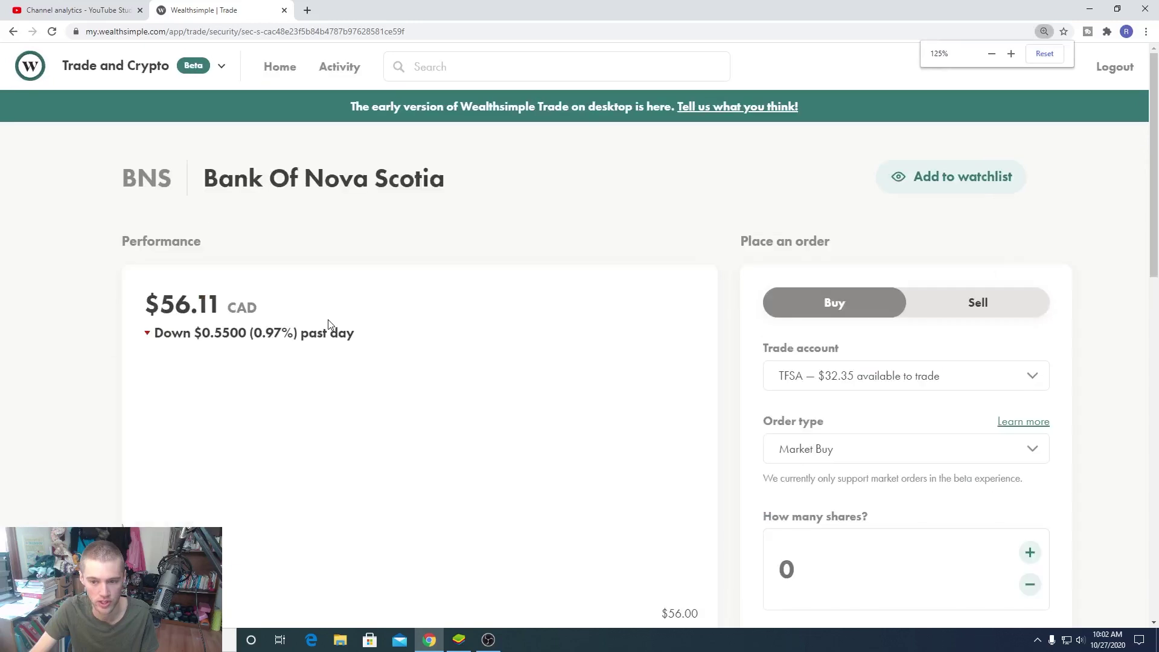
# - Compare the Bank Of Nova Scotia price performance over one day, one week and one month on its chart
pyautogui.scroll(-1, 328, 324)
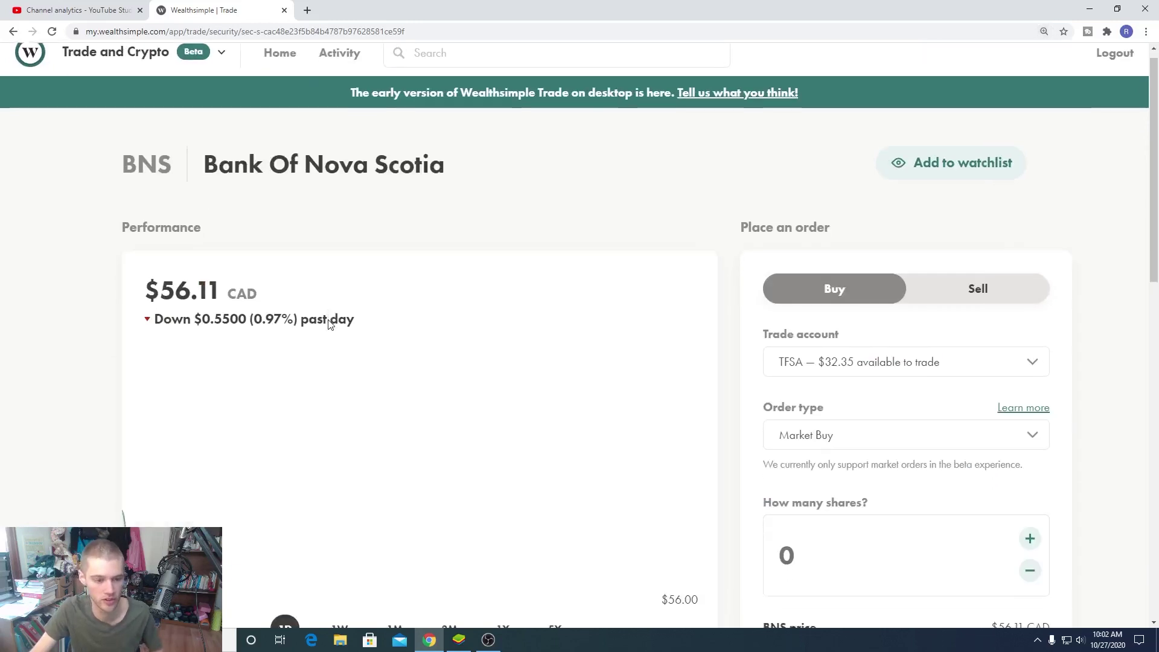
pyautogui.scroll(-1, 328, 325)
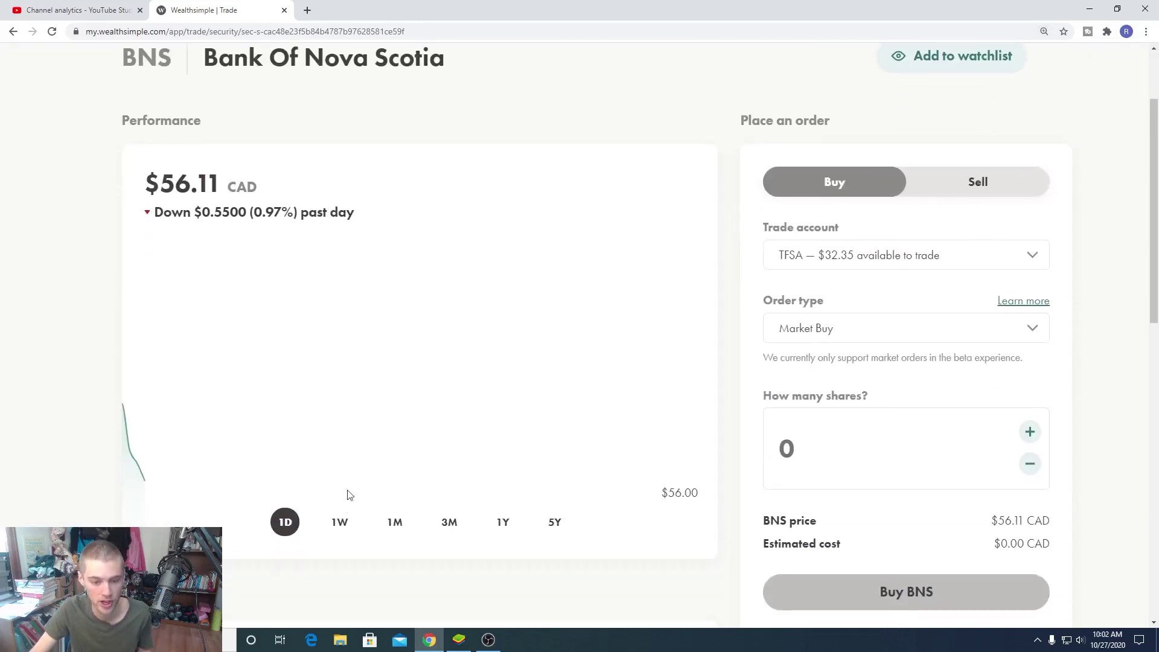
pyautogui.click(348, 522)
pyautogui.click(389, 525)
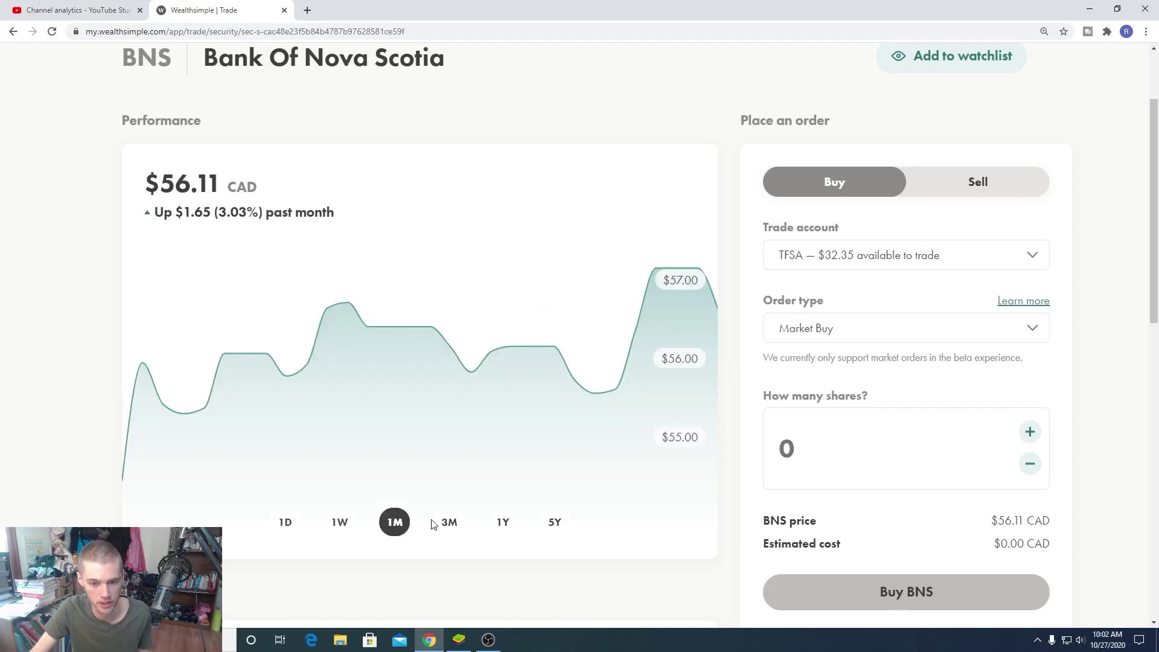
pyautogui.click(281, 524)
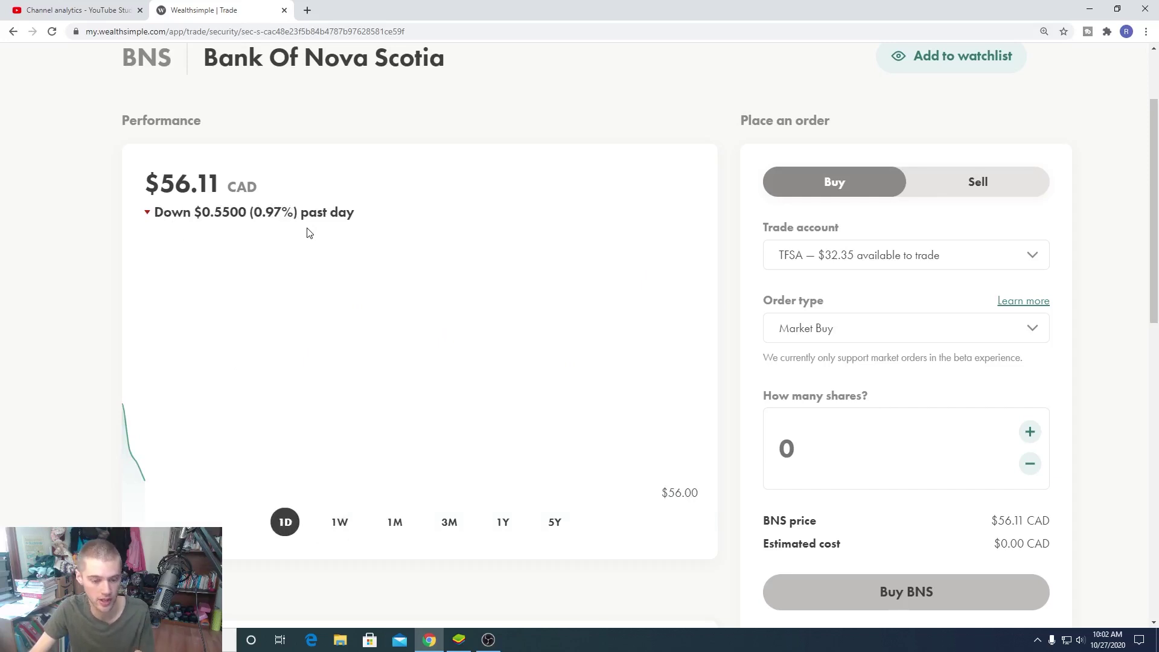
pyautogui.moveTo(263, 211); pyautogui.dragTo(298, 213)
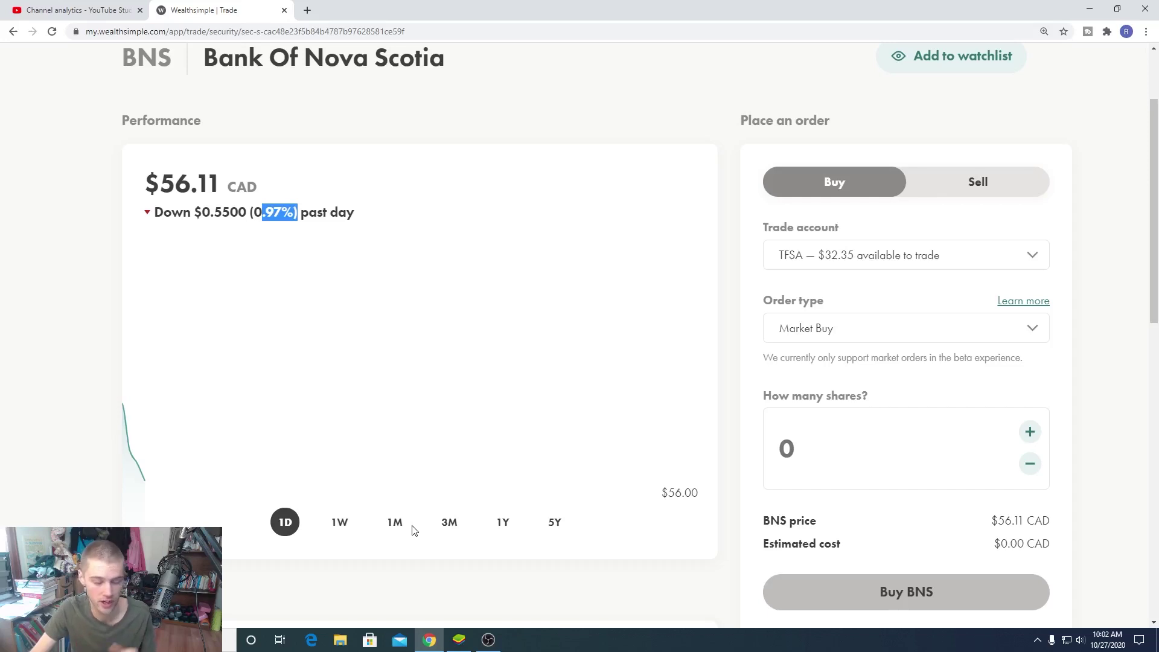
pyautogui.scroll(-1, 398, 524)
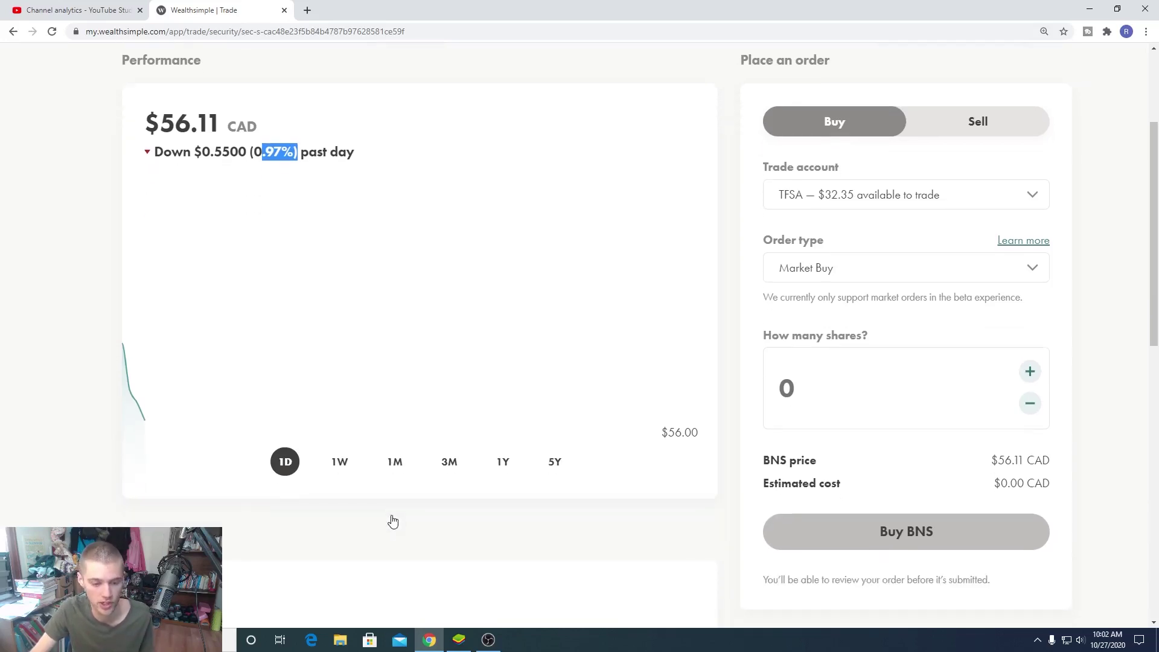
pyautogui.click(341, 463)
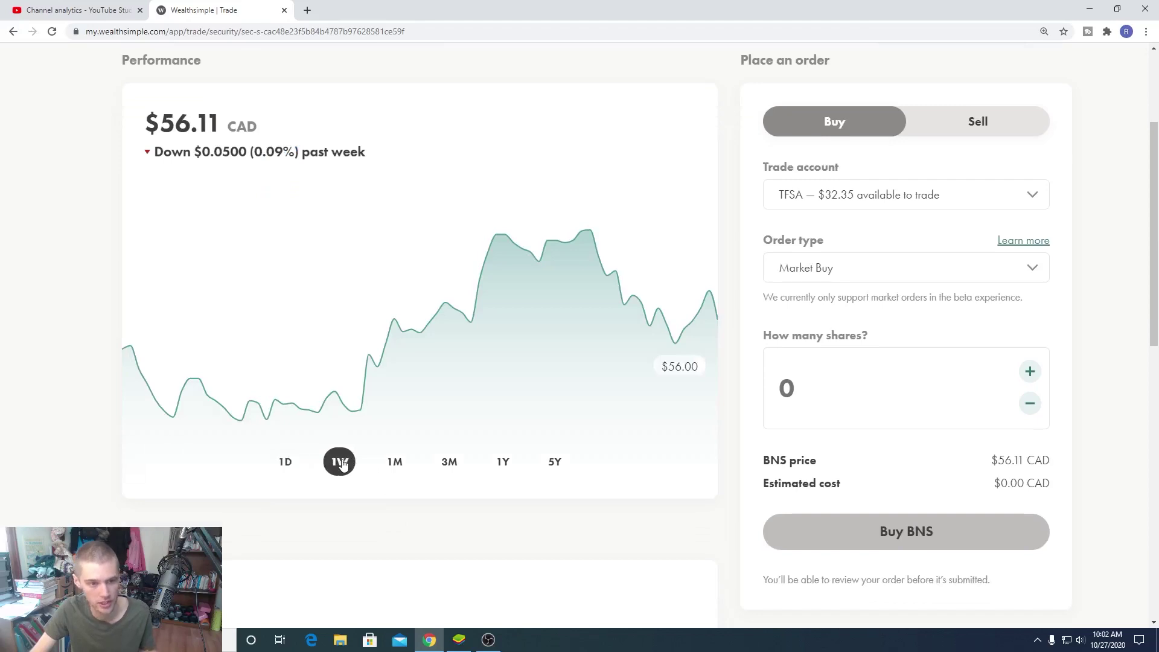
pyautogui.click(391, 465)
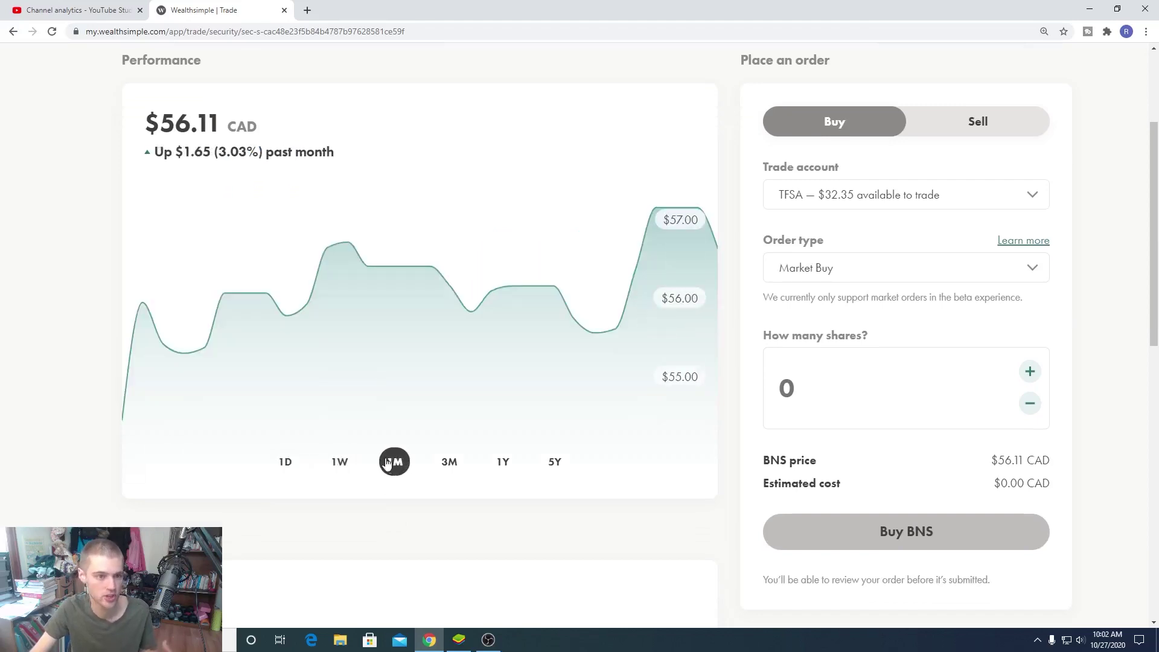
pyautogui.scroll(1, 349, 445)
pyautogui.scroll(2, 349, 445)
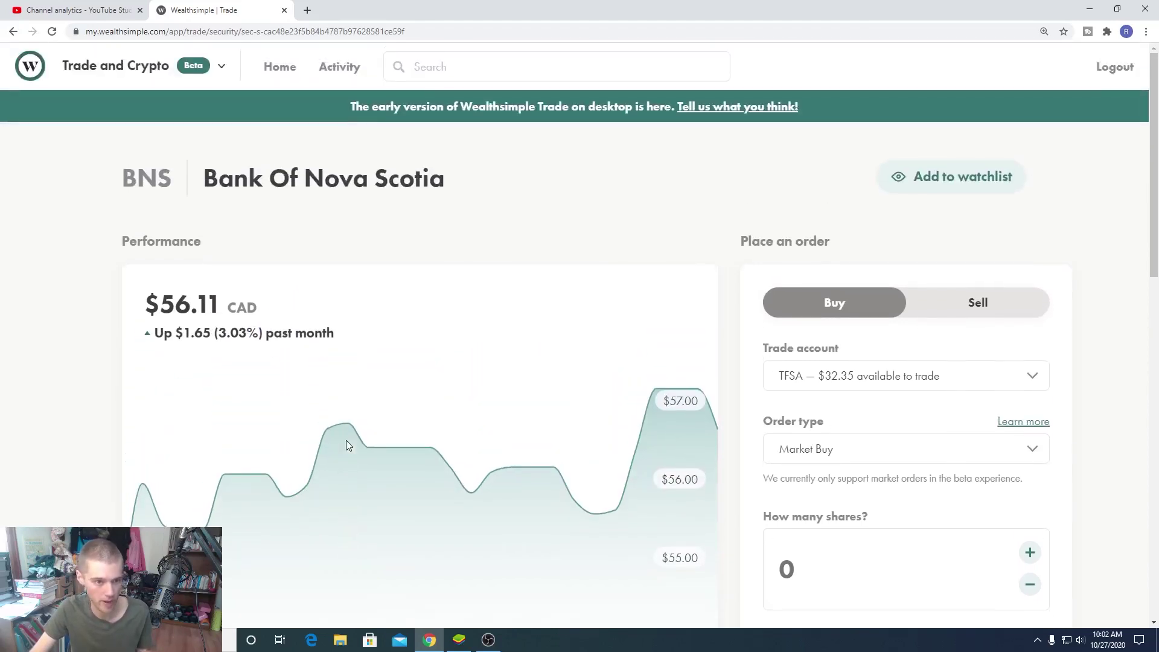
# - Check the trade account and the available order types in the BNS buy form, leaving the order type on Market Buy
pyautogui.scroll(-1, 347, 443)
pyautogui.scroll(-2, 488, 138)
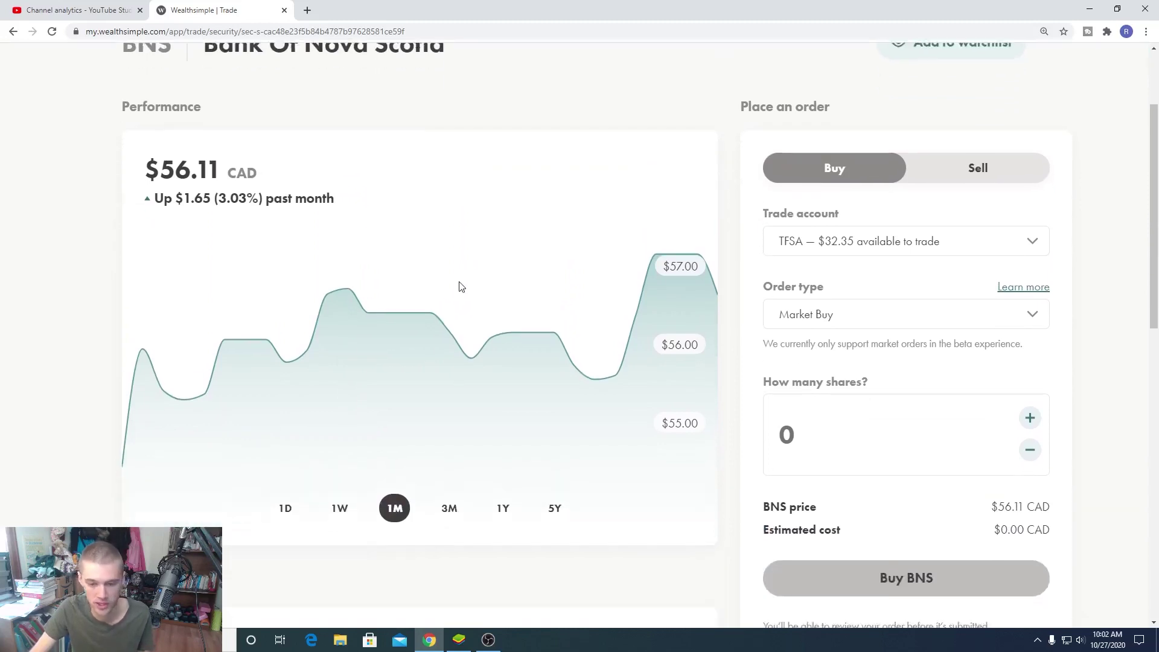
pyautogui.scroll(1, 458, 286)
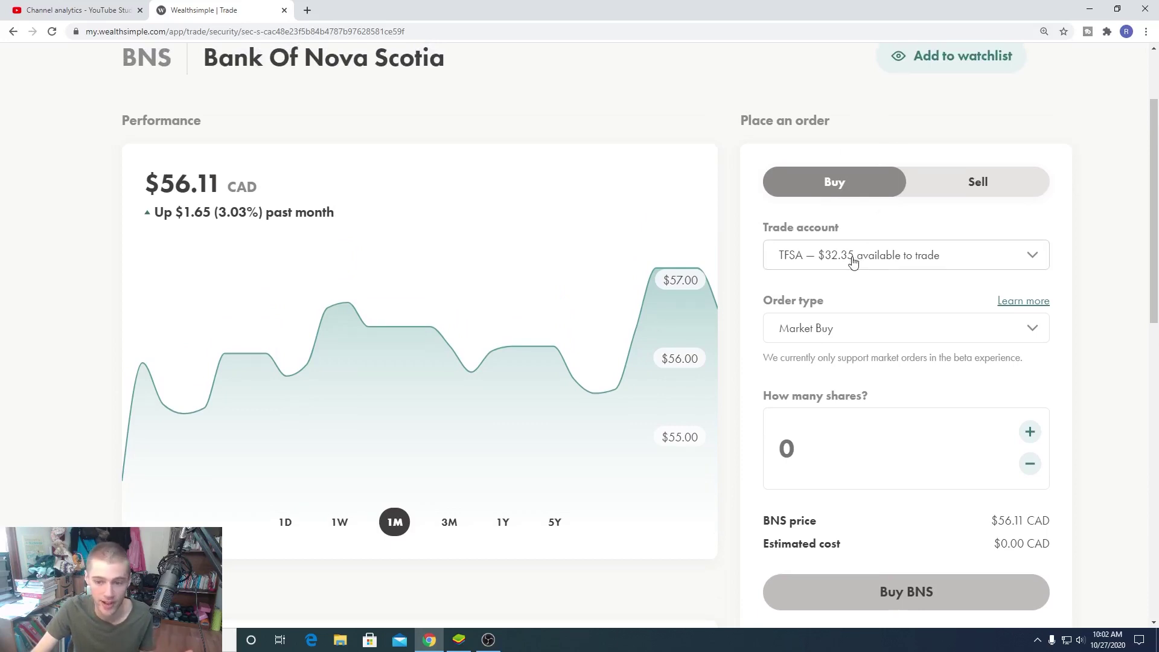
pyautogui.scroll(-1, 853, 260)
pyautogui.click(852, 275)
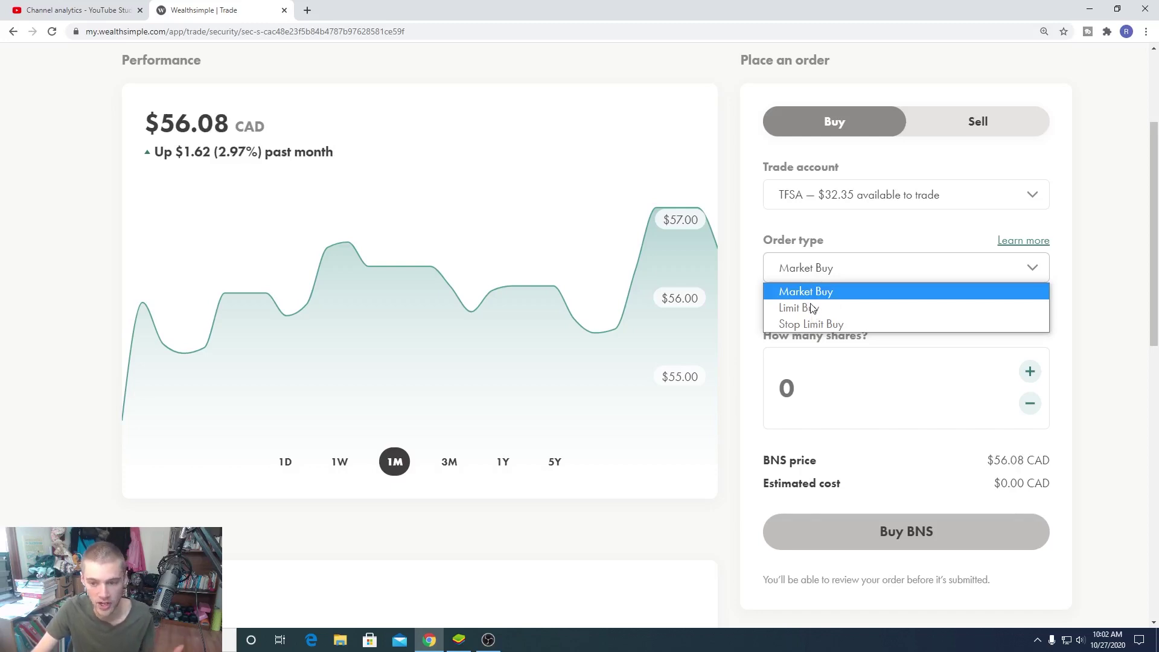
pyautogui.click(1072, 328)
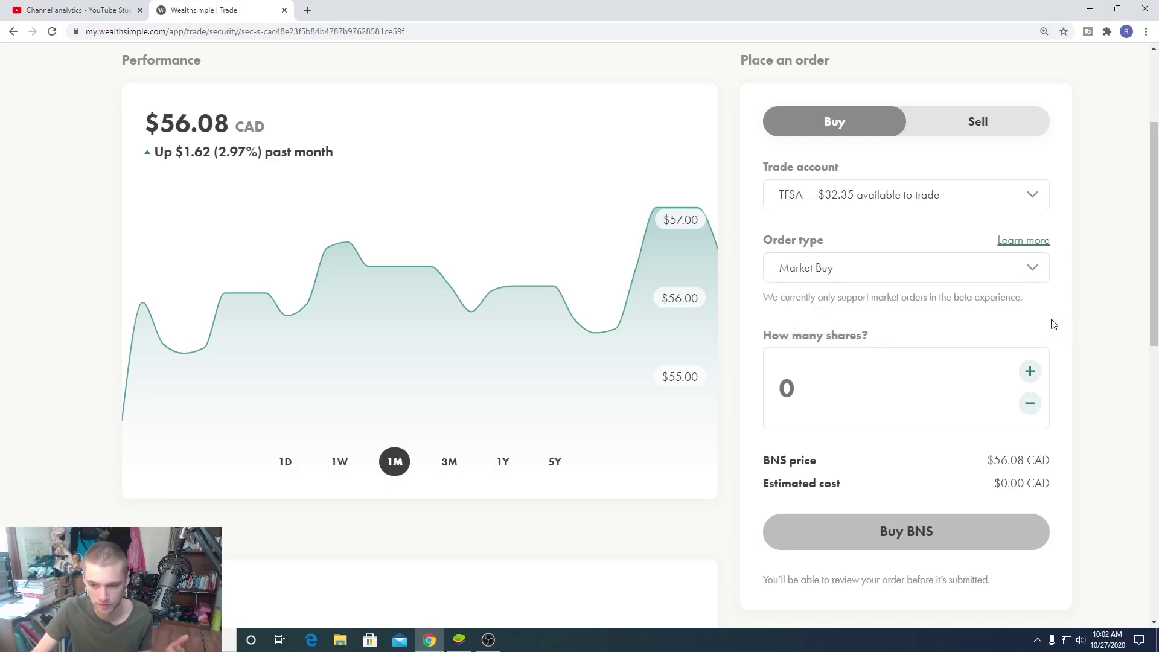
# - Examine the BNS position held in the TFSA: quantity, total value, average price, portfolio percentage, and today's and all-time performance
pyautogui.scroll(-1, 1053, 322)
pyautogui.scroll(-2, 1038, 302)
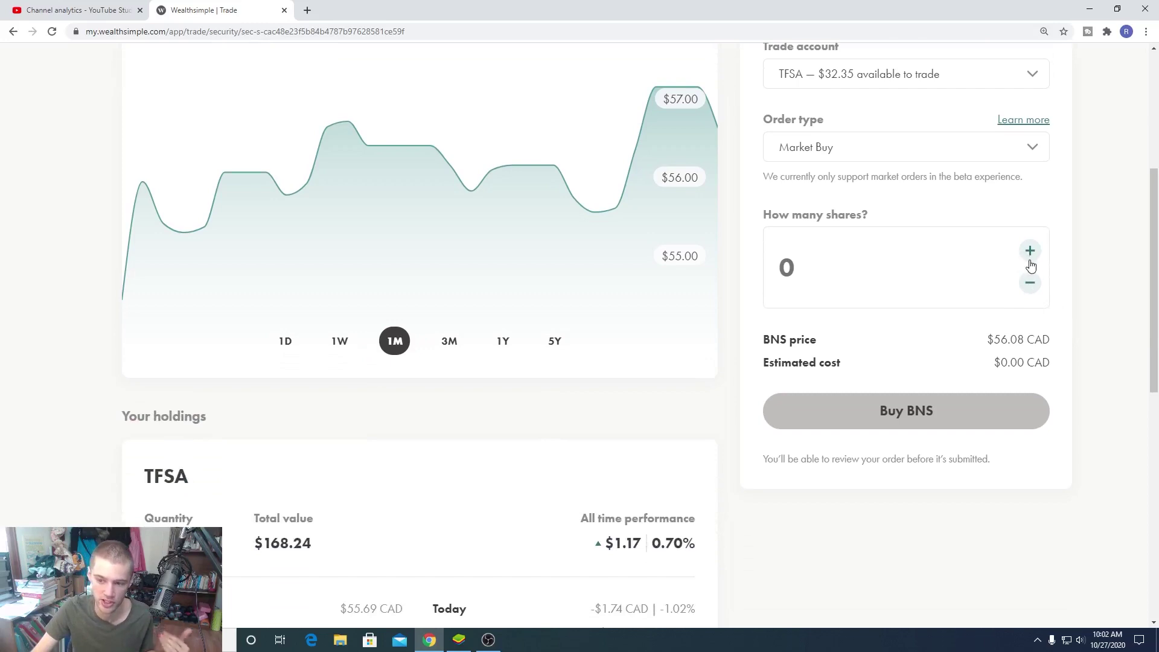
pyautogui.scroll(-2, 990, 284)
pyautogui.scroll(-1, 945, 300)
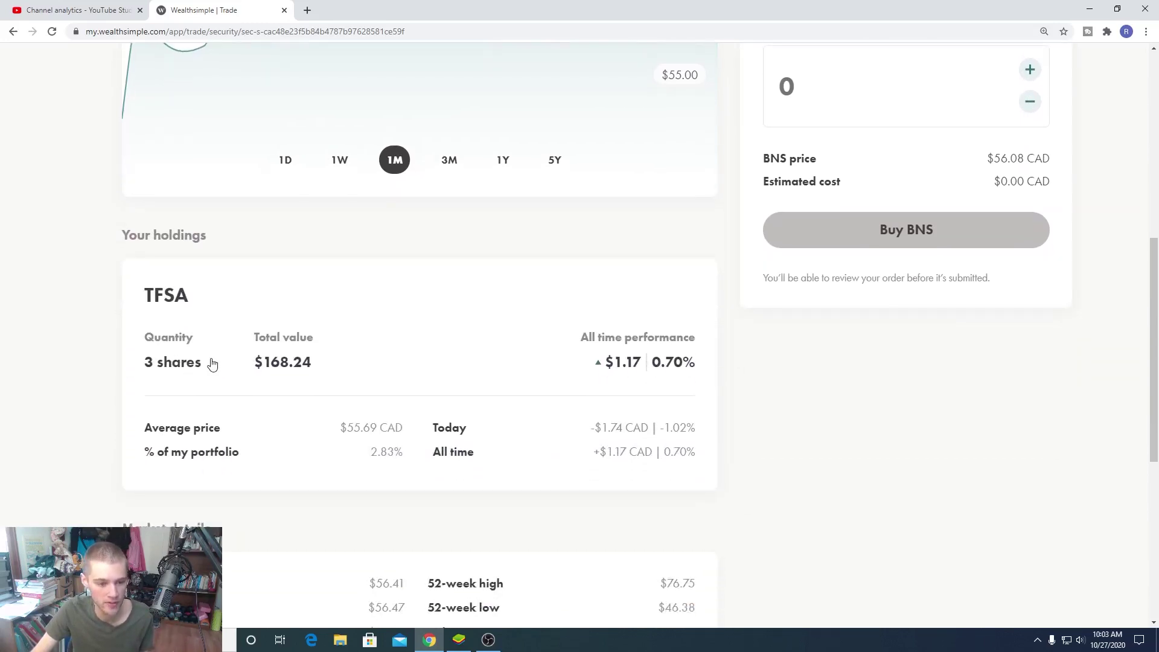
pyautogui.scroll(-1, 212, 364)
pyautogui.scroll(-1, 212, 364)
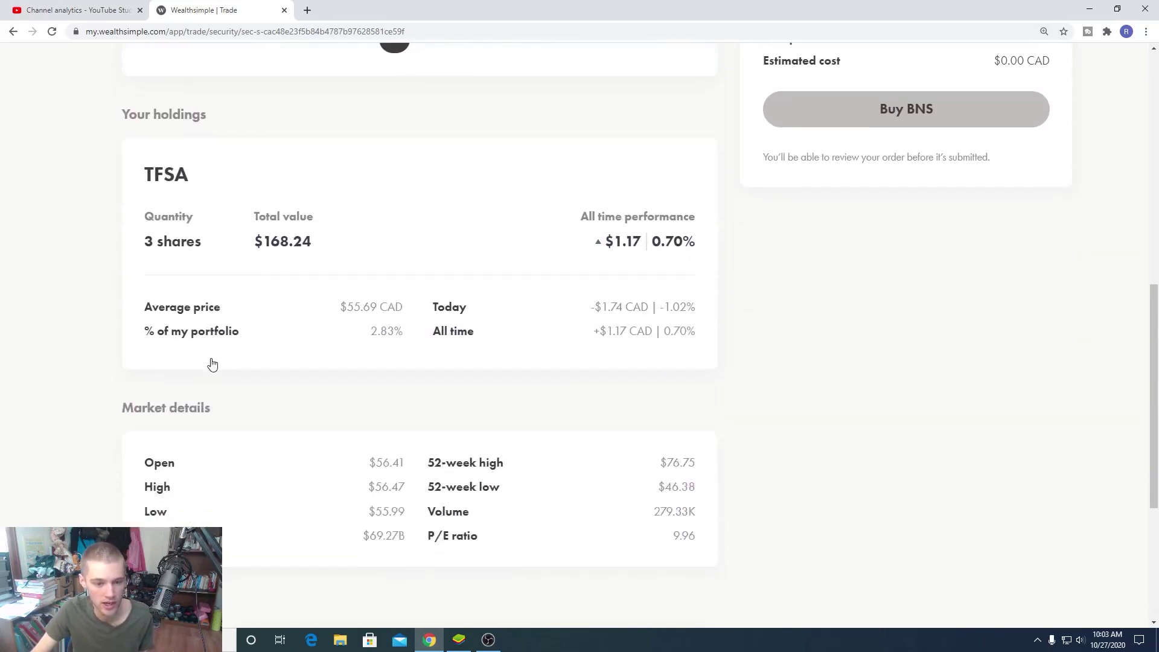
pyautogui.scroll(1, 212, 364)
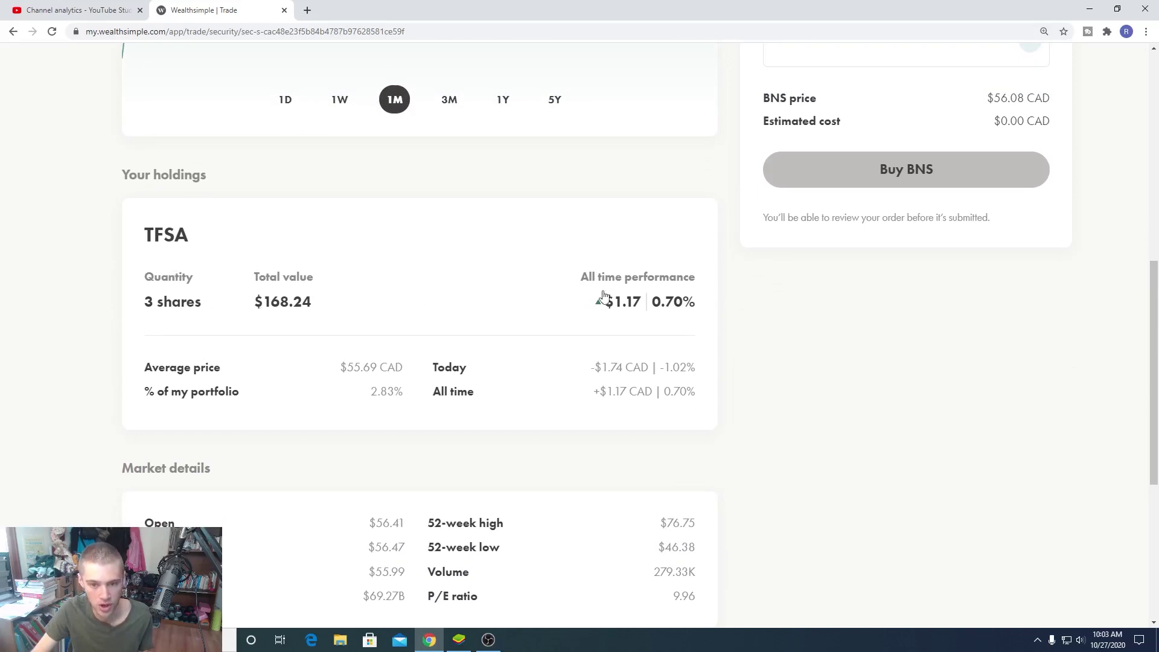
pyautogui.scroll(-1, 619, 296)
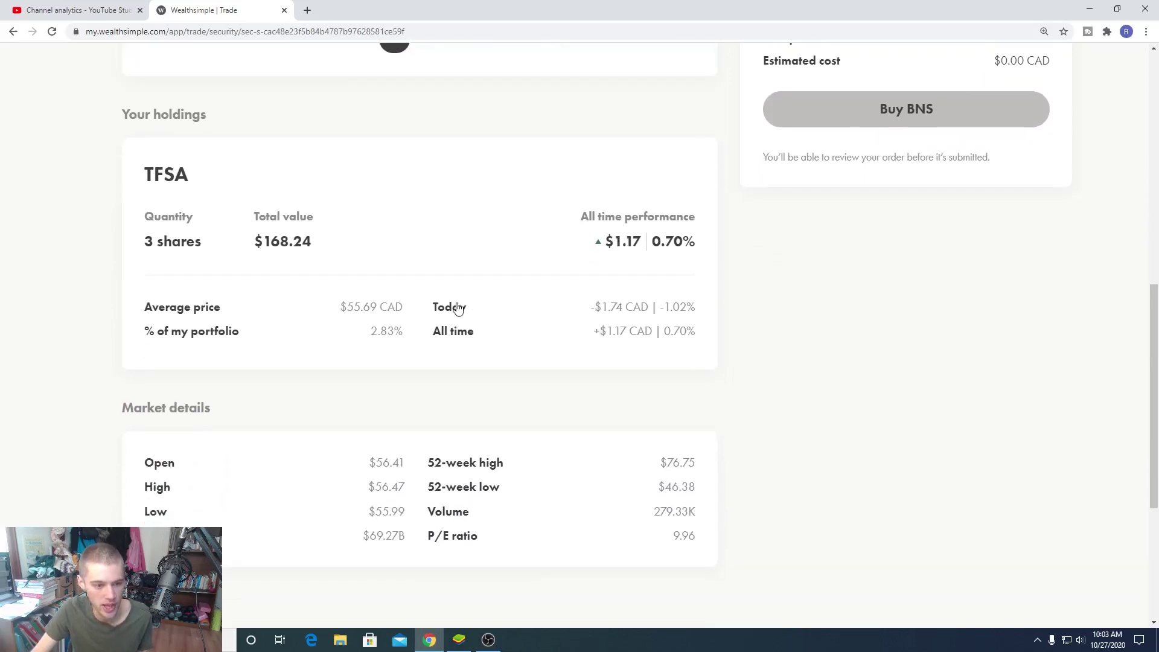
pyautogui.scroll(-1, 452, 308)
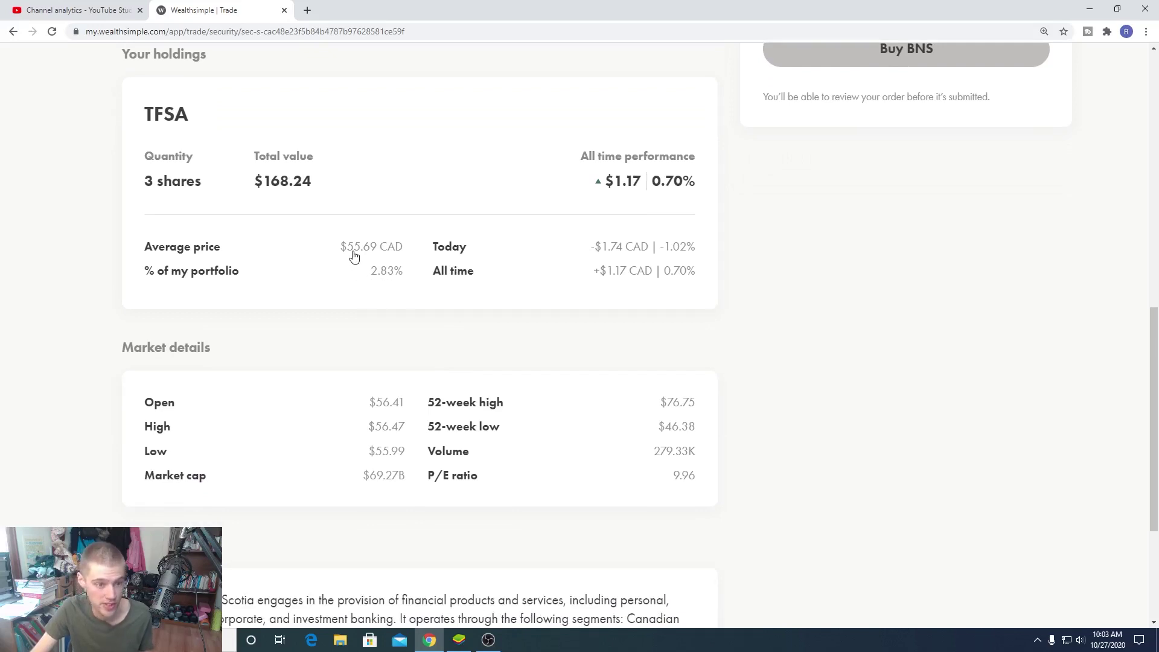
# - Read the Market details and About BNS sections of the stock page
pyautogui.scroll(-2, 337, 334)
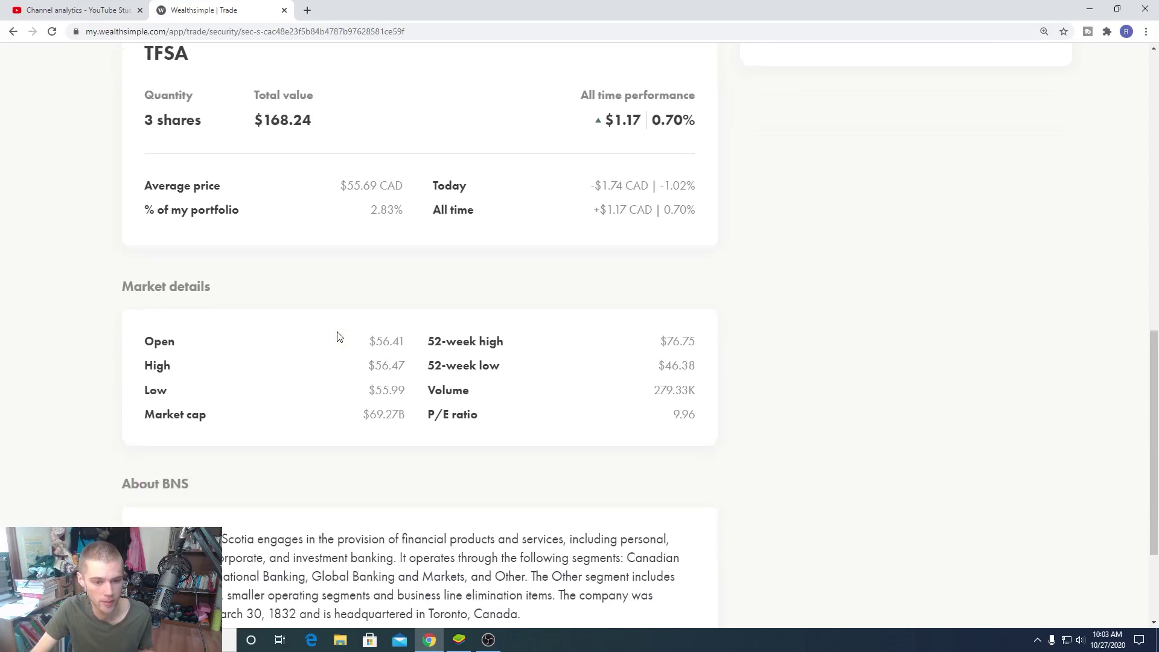
pyautogui.scroll(-1, 492, 393)
pyautogui.scroll(12, 493, 394)
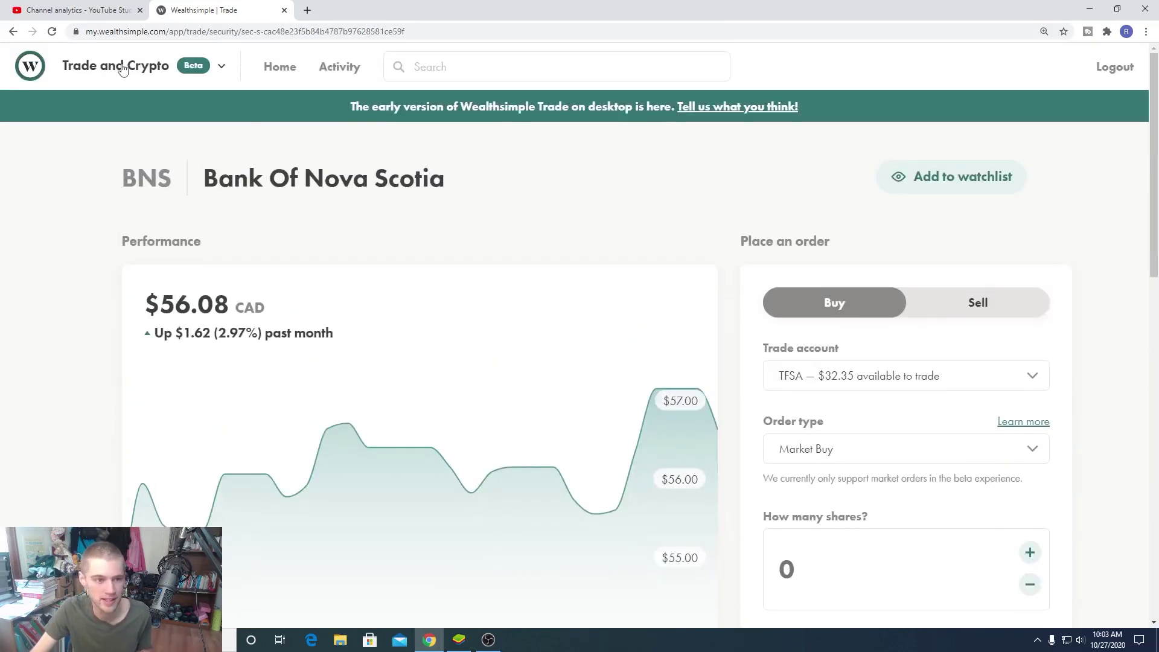
# - Return to the TFSA account page and look over its portfolio list and one-month balance chart
pyautogui.click(14, 35)
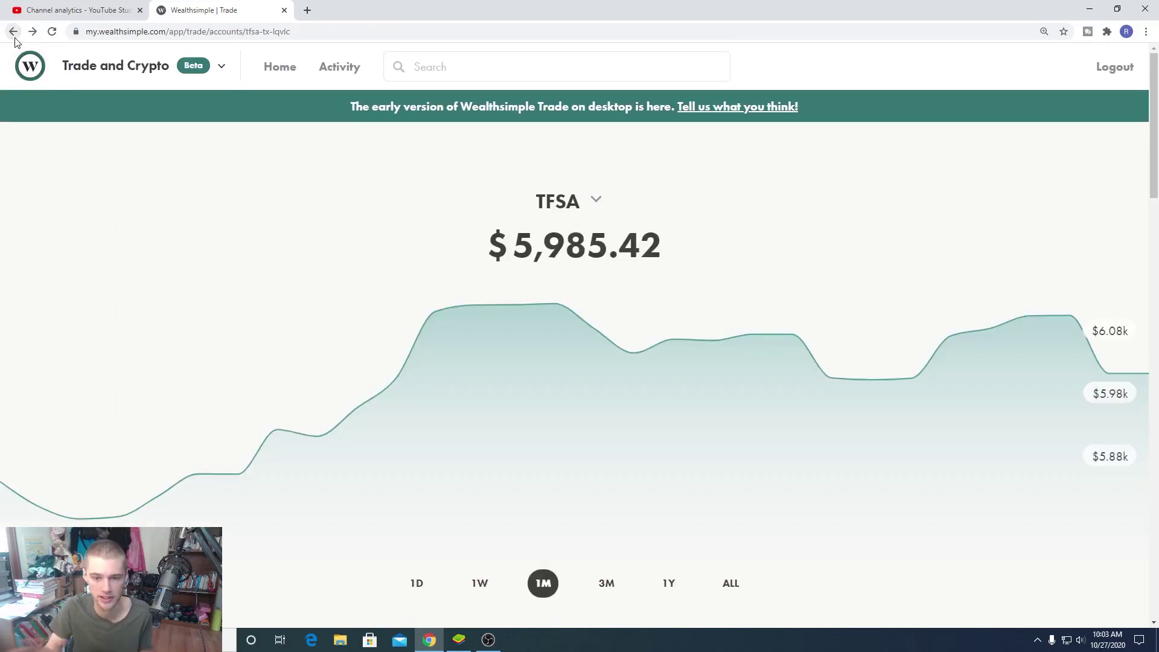
pyautogui.scroll(-8, 143, 155)
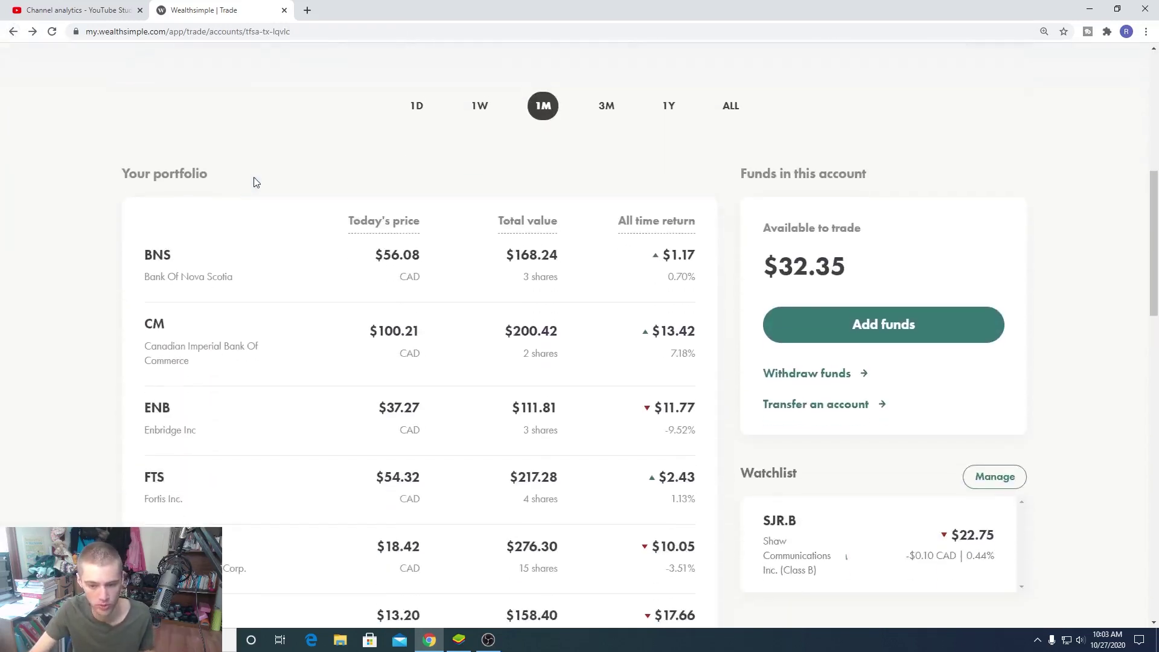
pyautogui.scroll(-4, 246, 186)
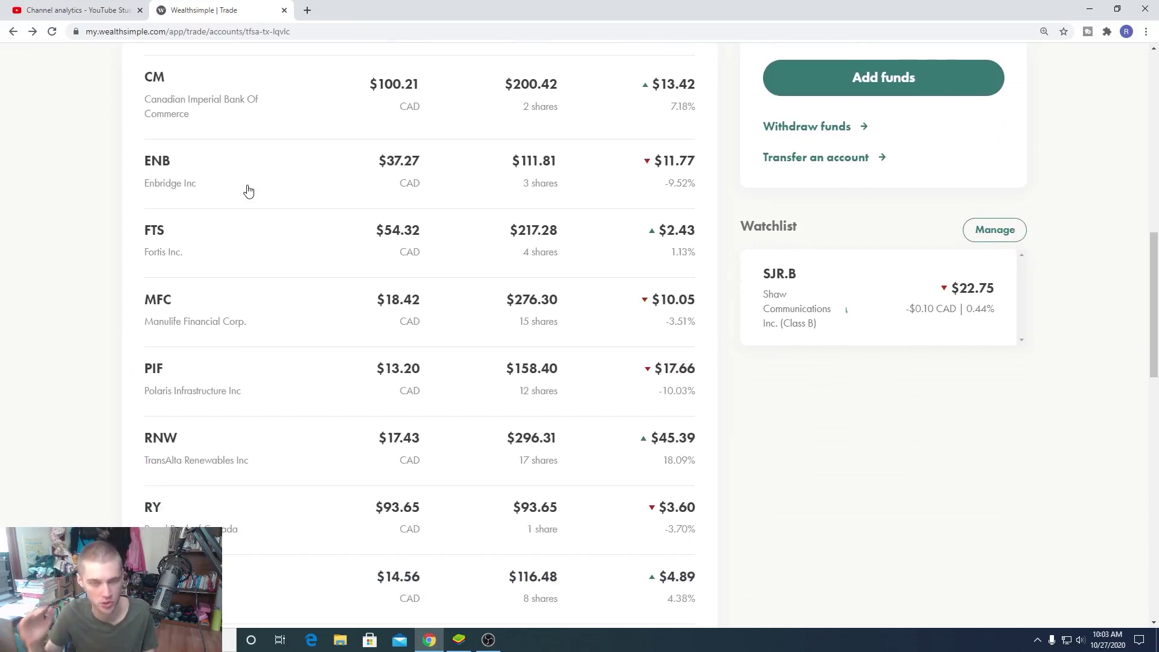
pyautogui.scroll(-2, 253, 192)
pyautogui.scroll(6, 258, 192)
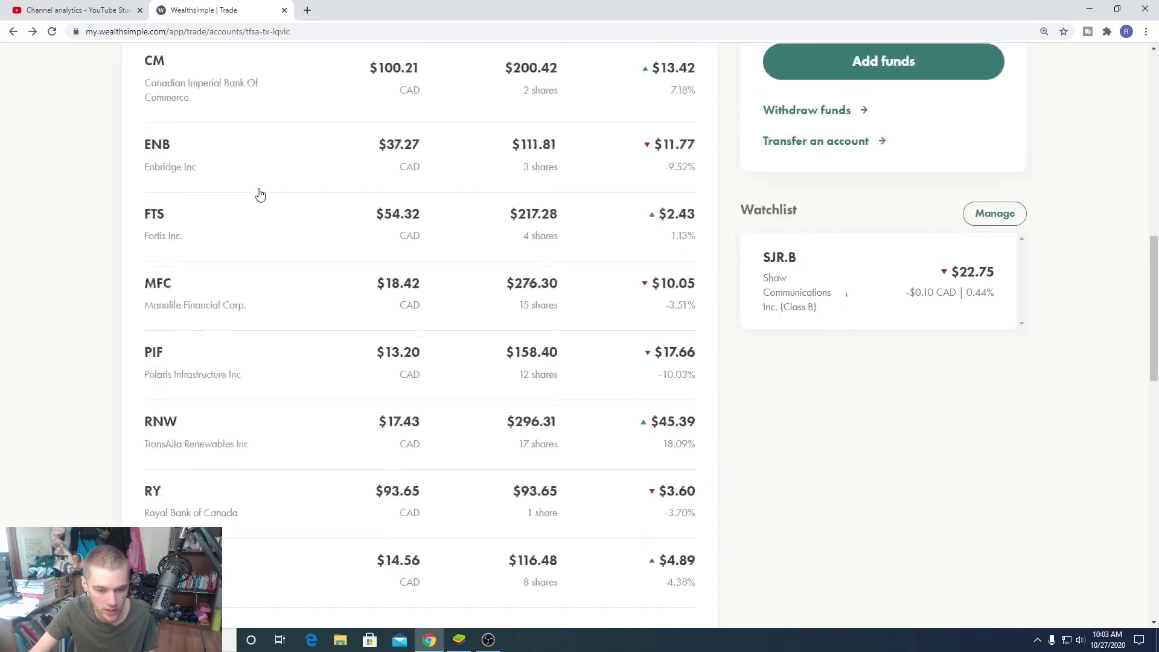
pyautogui.scroll(3, 259, 194)
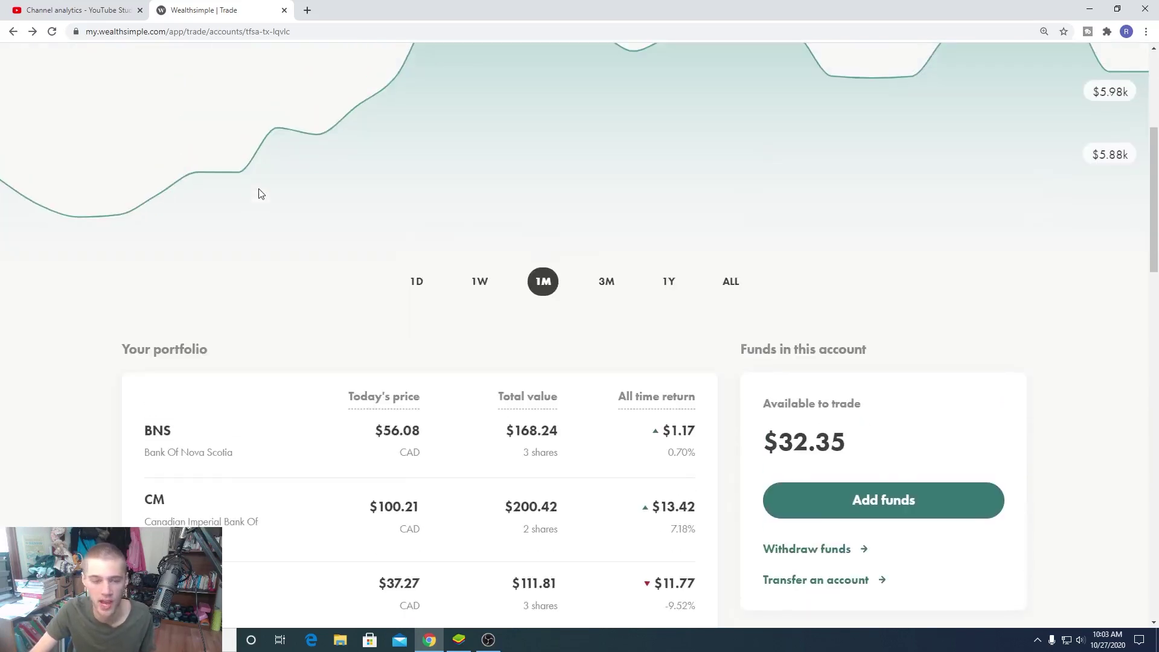
pyautogui.scroll(5, 259, 194)
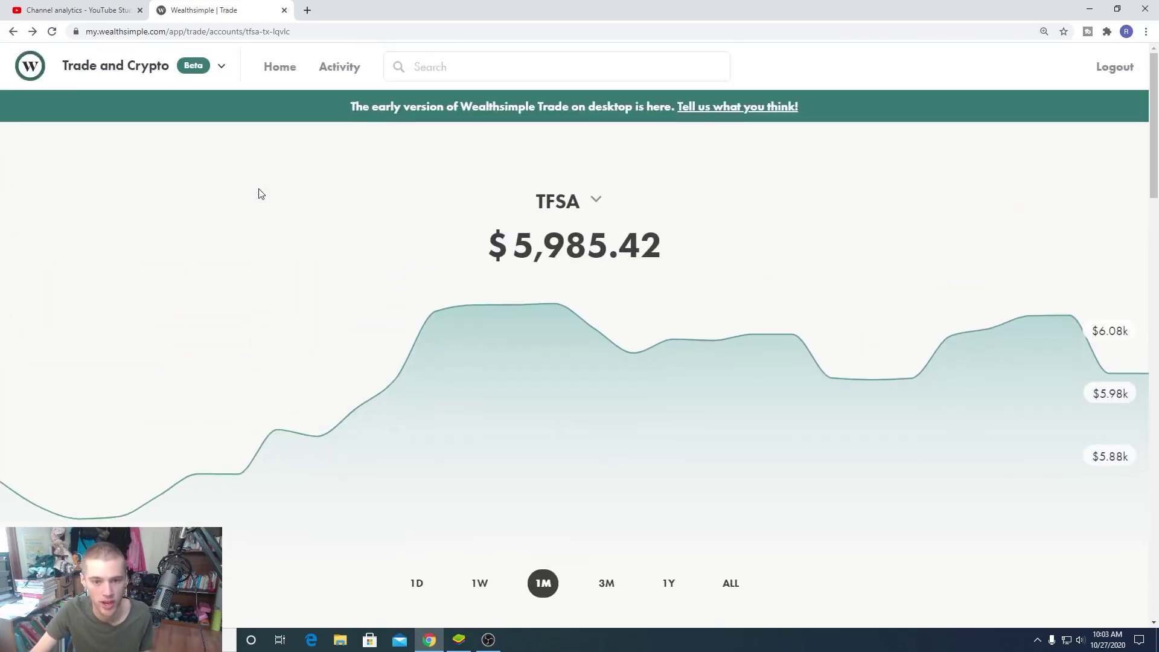
# - Look through the complete TFSA portfolio list and check the funds available to trade in the account
pyautogui.scroll(-6, 259, 194)
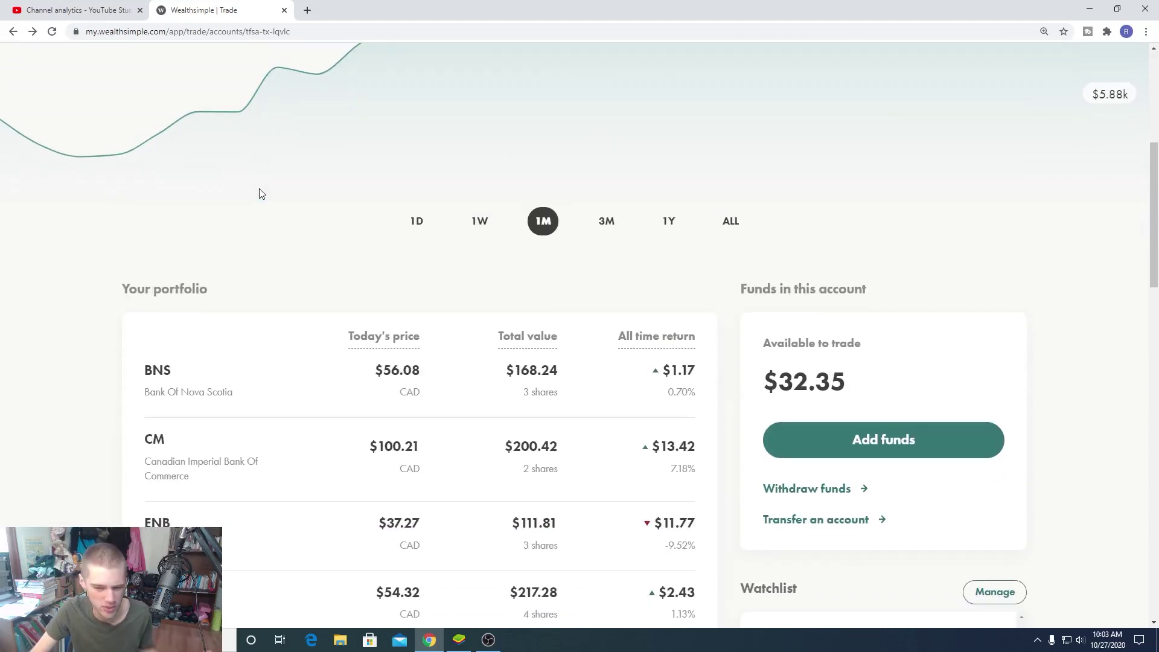
pyautogui.scroll(-11, 261, 193)
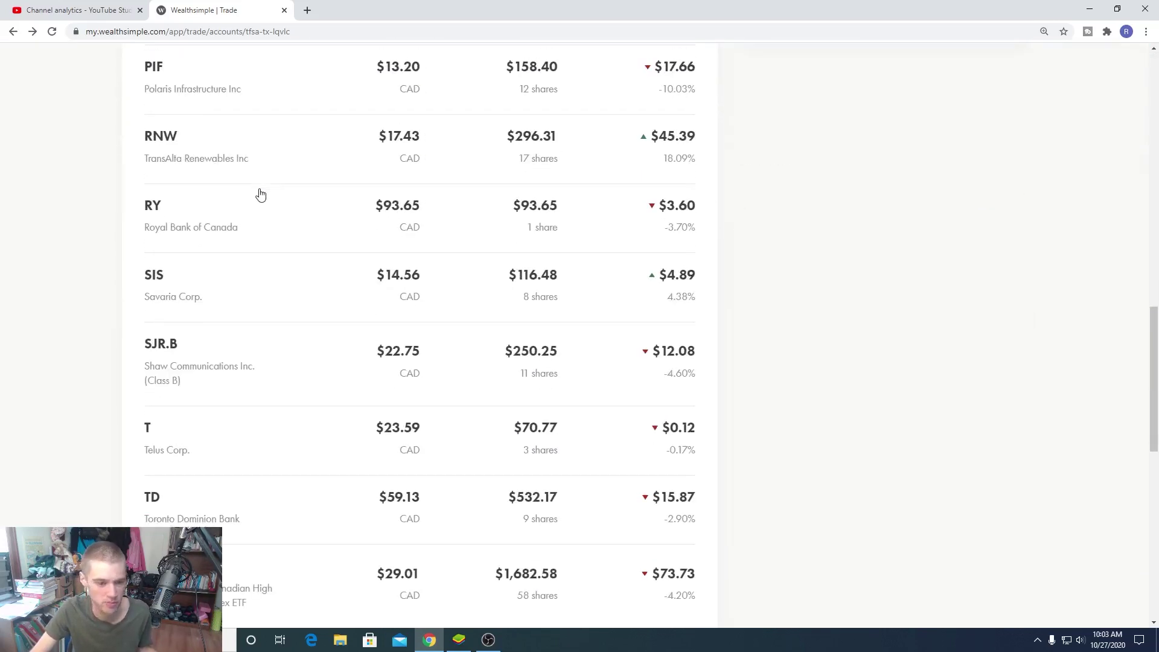
pyautogui.scroll(-11, 260, 194)
pyautogui.scroll(12, 261, 193)
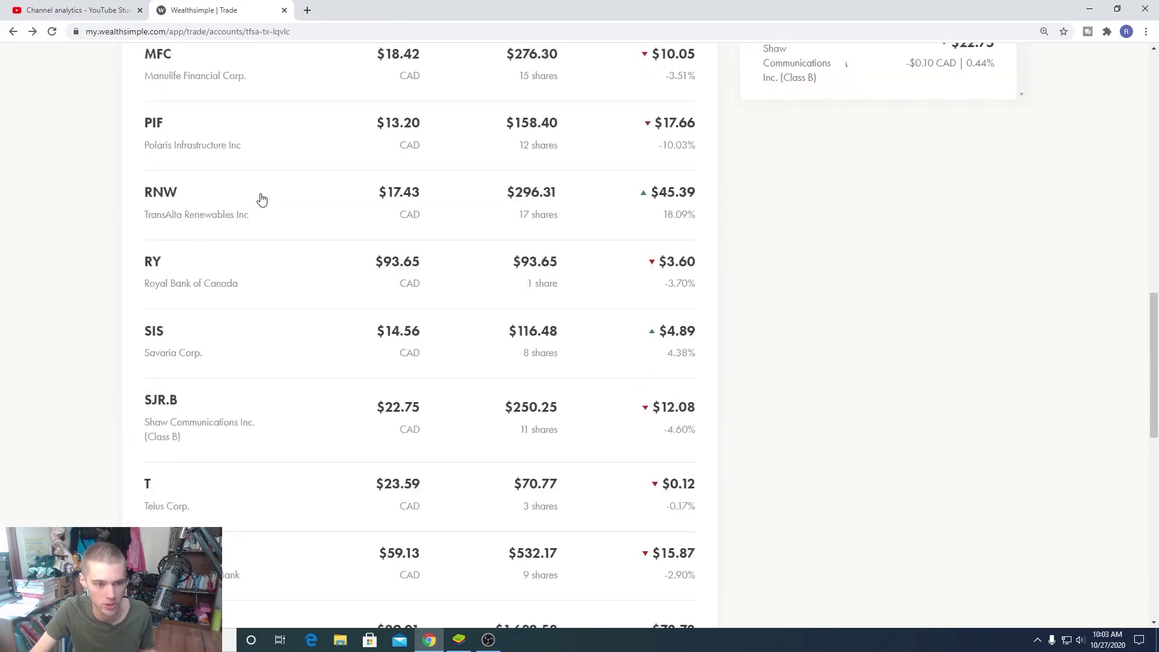
pyautogui.scroll(9, 260, 199)
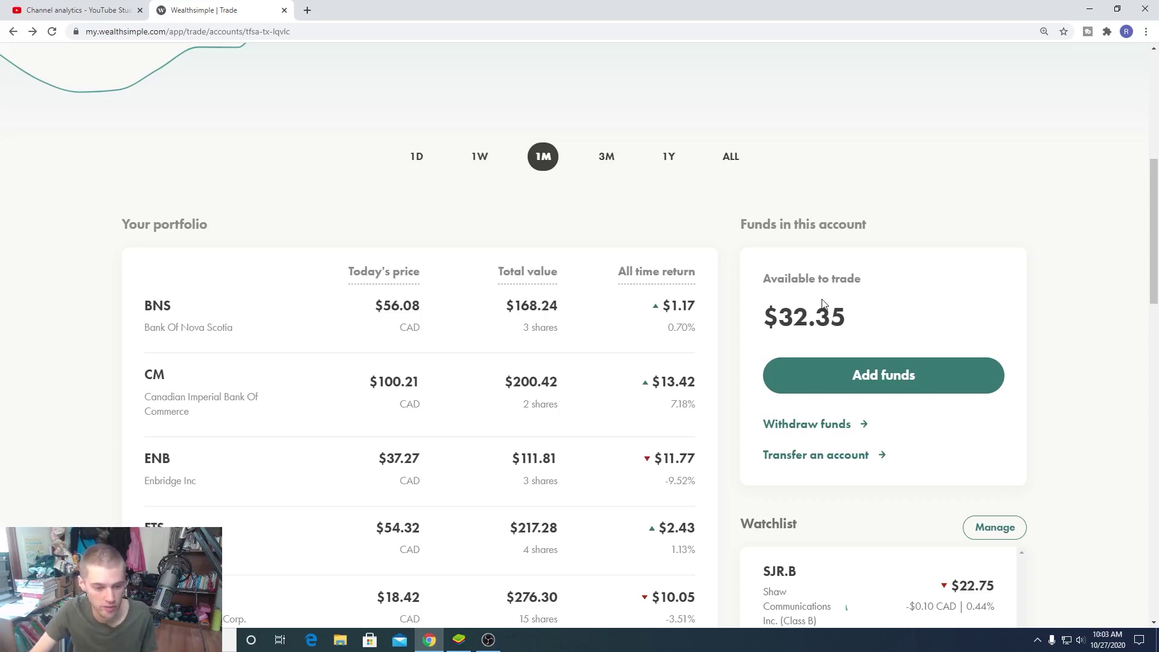
# - Examine the watchlist and the individual TFSA holdings from Canadian Imperial Bank Of Commerce down to the VDY and VYM dividend ETFs
pyautogui.scroll(-3, 822, 303)
pyautogui.scroll(-1, 306, 435)
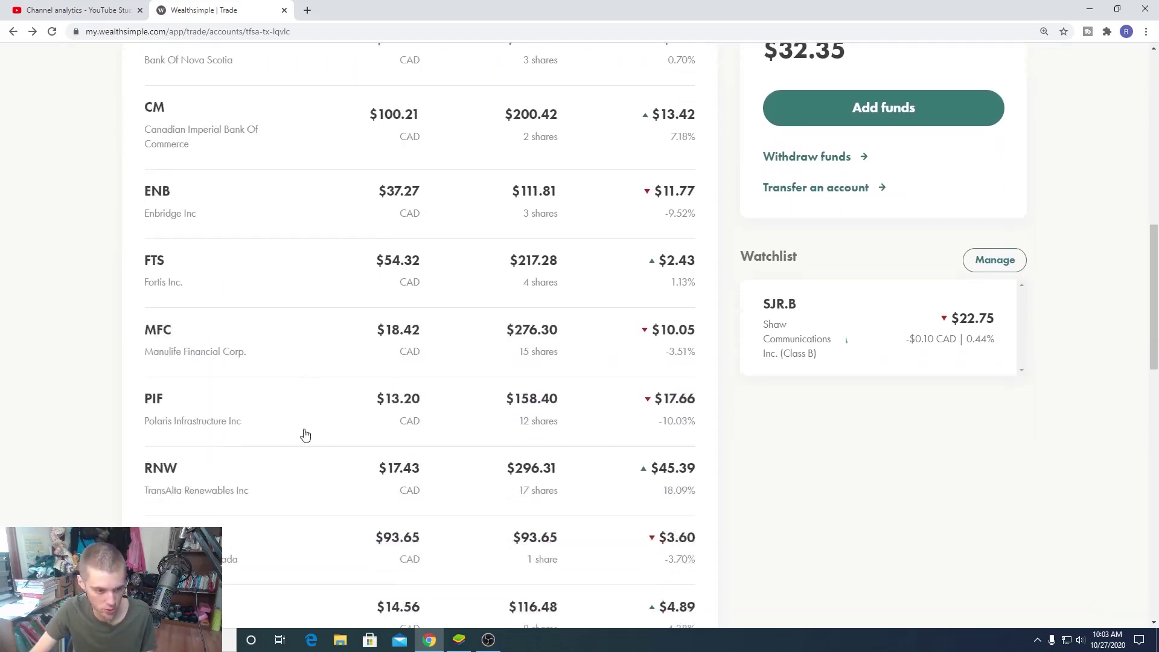
pyautogui.scroll(-1, 305, 434)
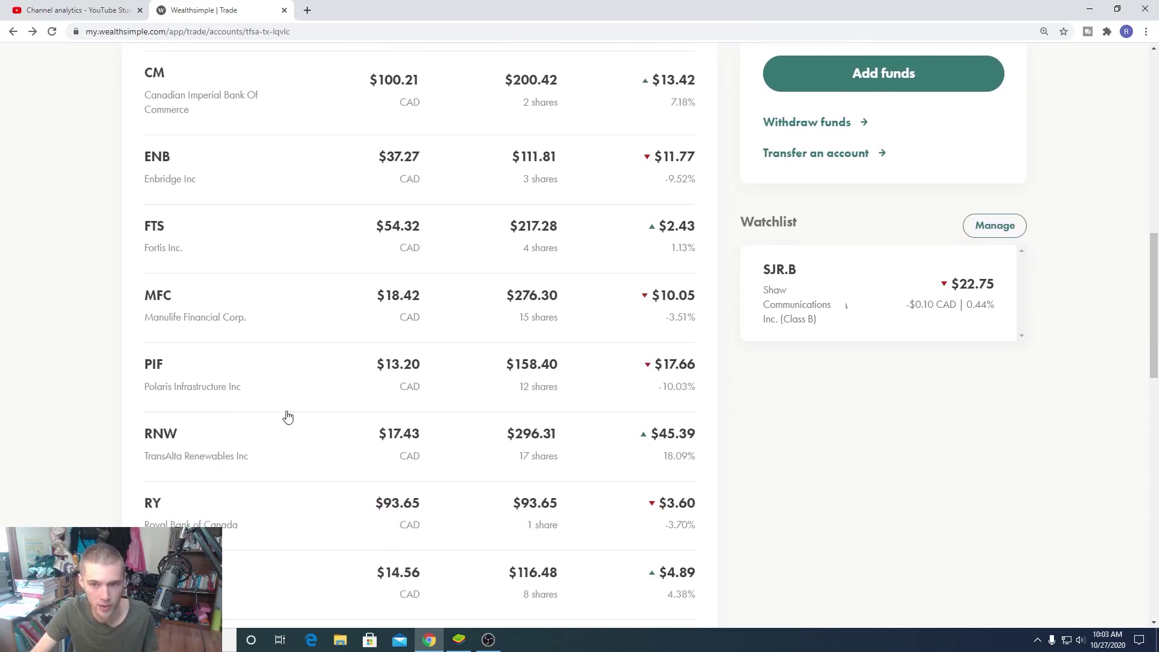
pyautogui.scroll(-7, 288, 417)
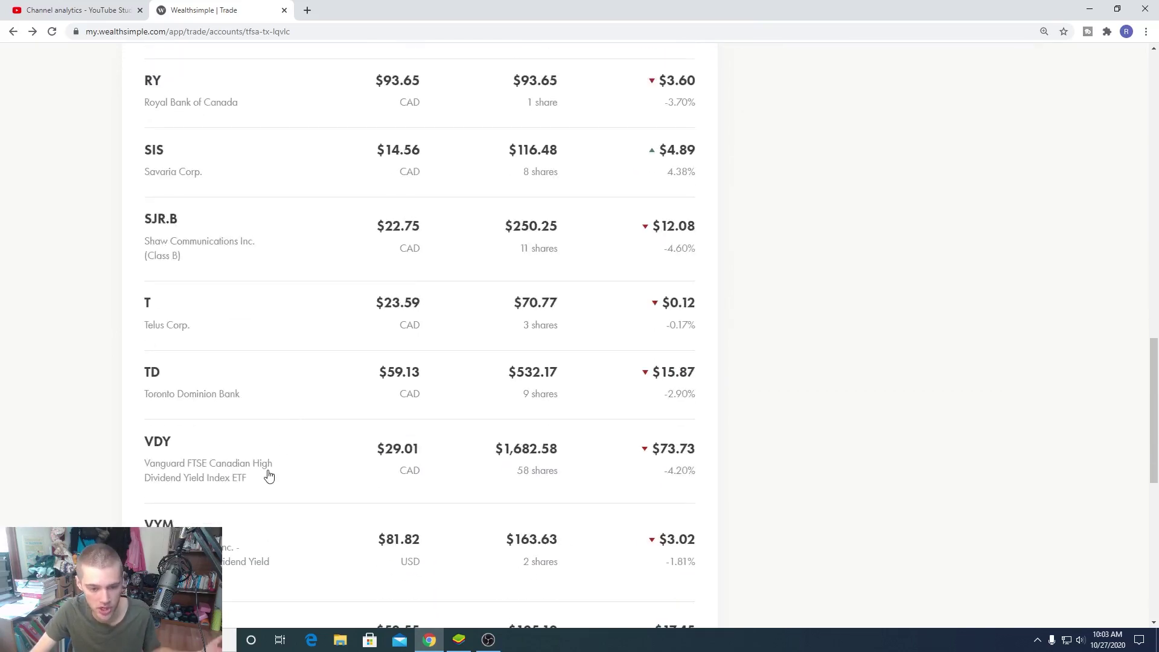
pyautogui.scroll(12, 263, 470)
pyautogui.scroll(-11, 262, 468)
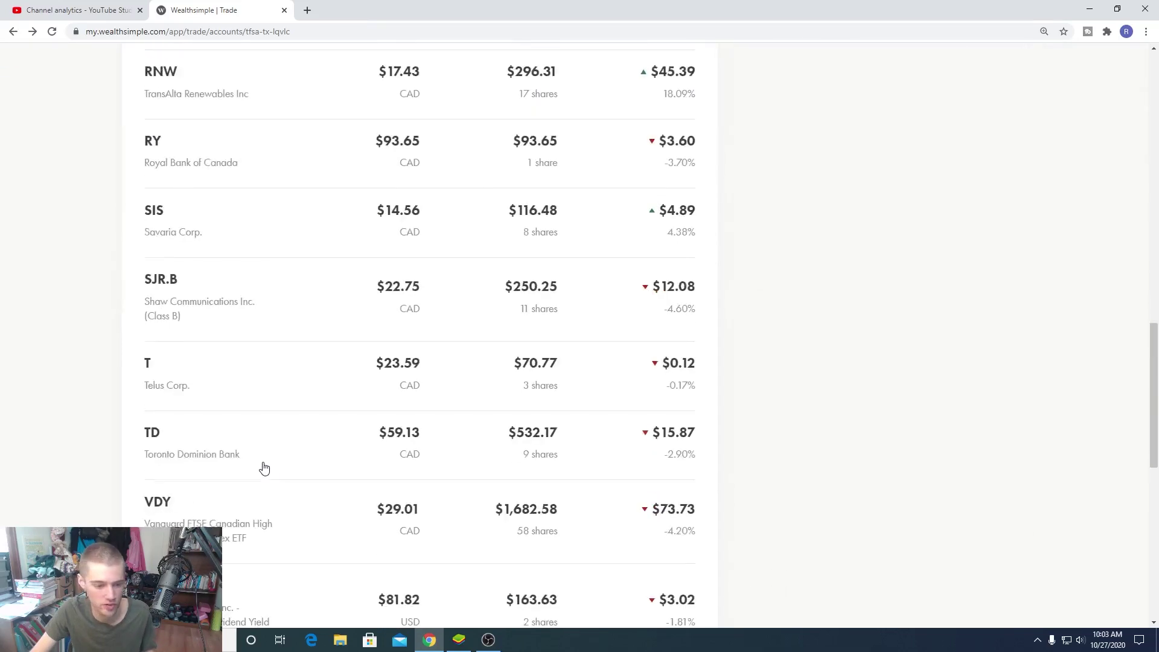
# - Open the Vanguard FTSE Canadian High Dividend Yield Index ETF (VDY) holding and look over its one-day performance chart
pyautogui.click(234, 517)
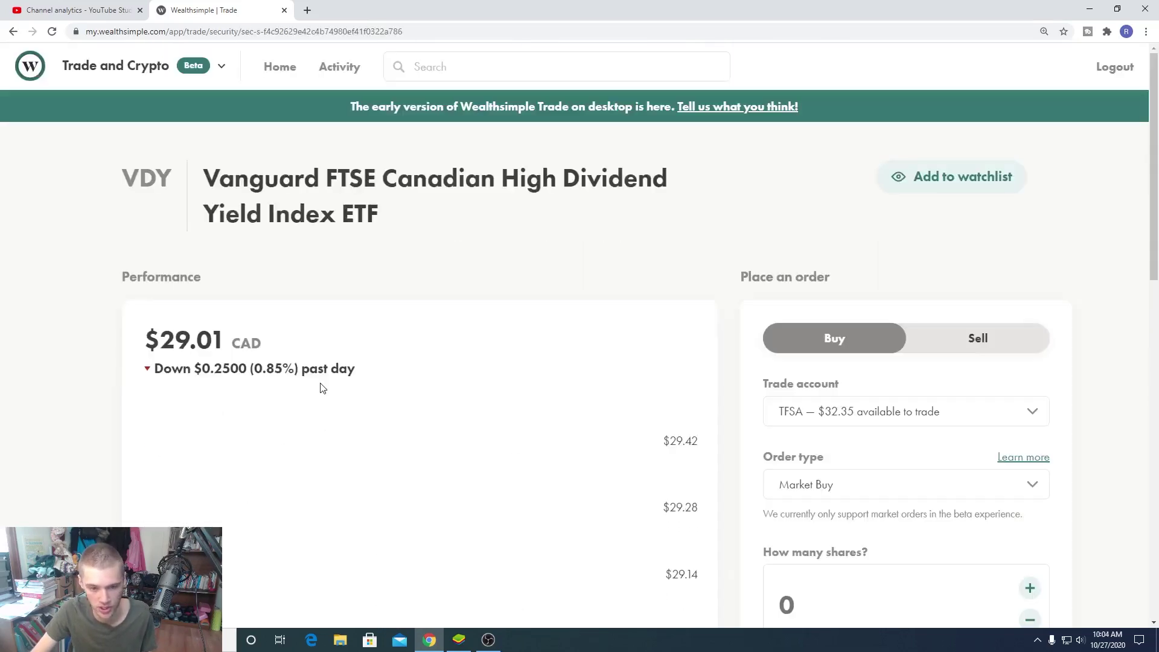
pyautogui.scroll(-4, 156, 398)
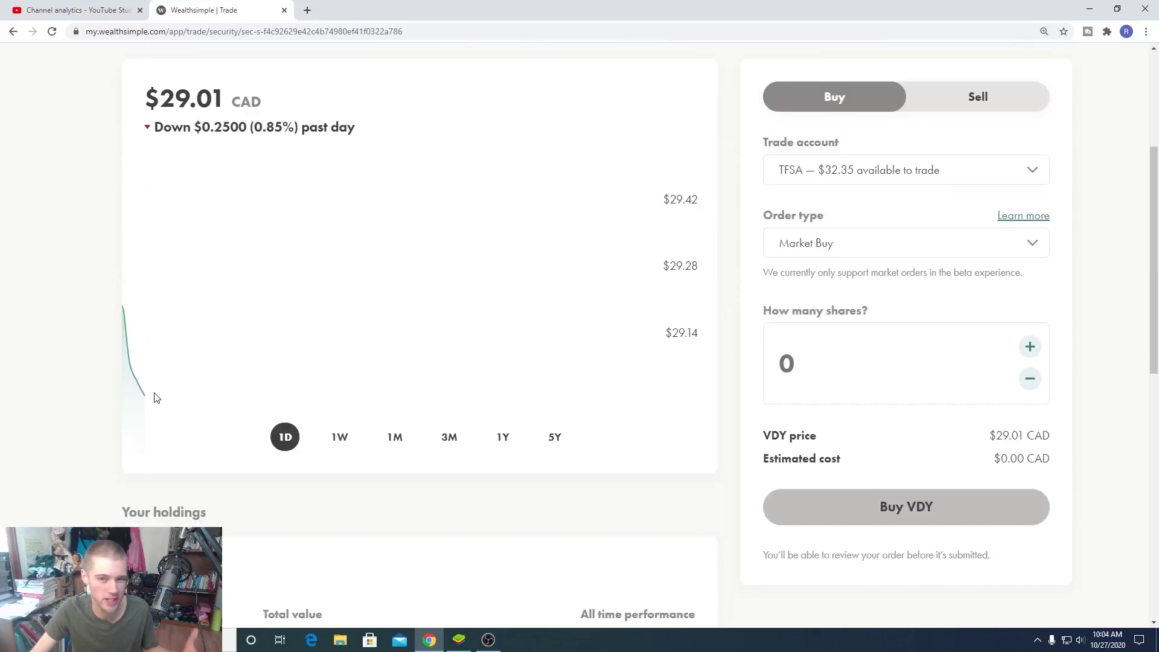
pyautogui.scroll(4, 155, 397)
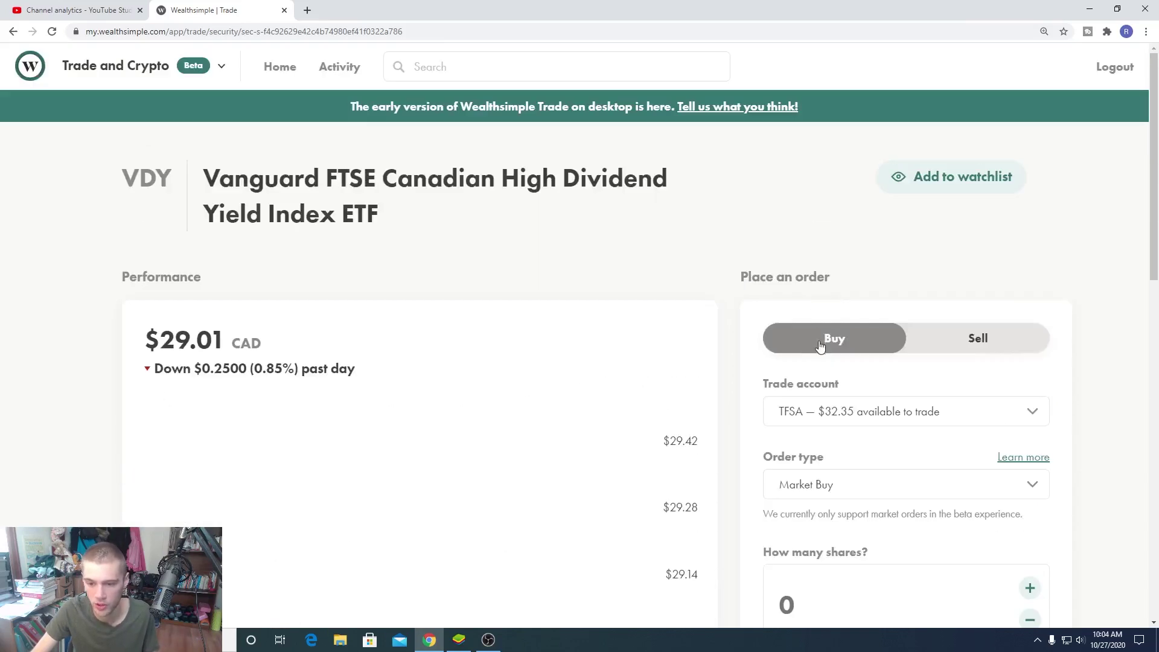
# - Place a market buy order for 1 share of VDY in the TFSA account and close the order confirmation
pyautogui.scroll(-2, 851, 398)
pyautogui.click(1031, 467)
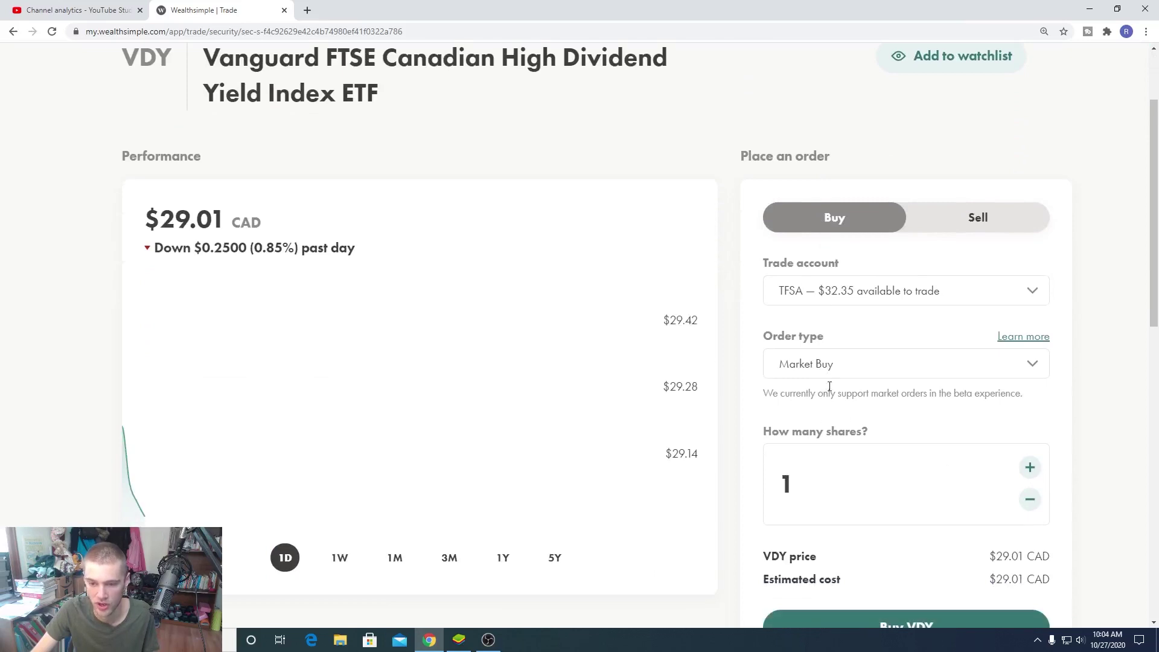
pyautogui.scroll(-3, 836, 386)
pyautogui.click(884, 446)
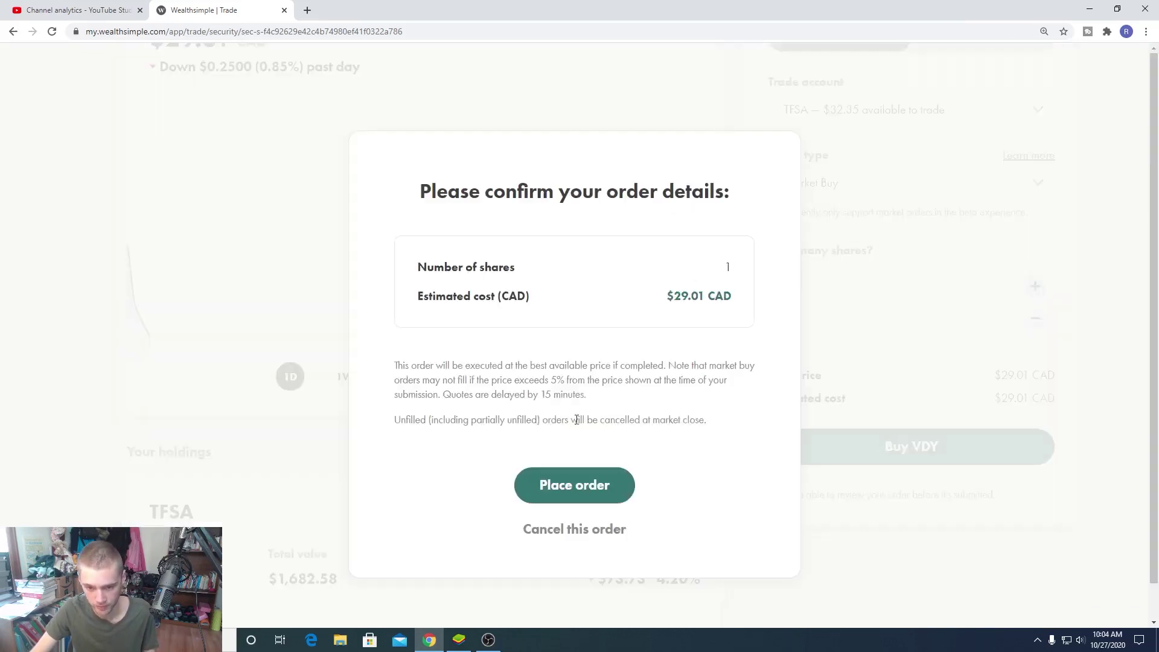
pyautogui.click(587, 482)
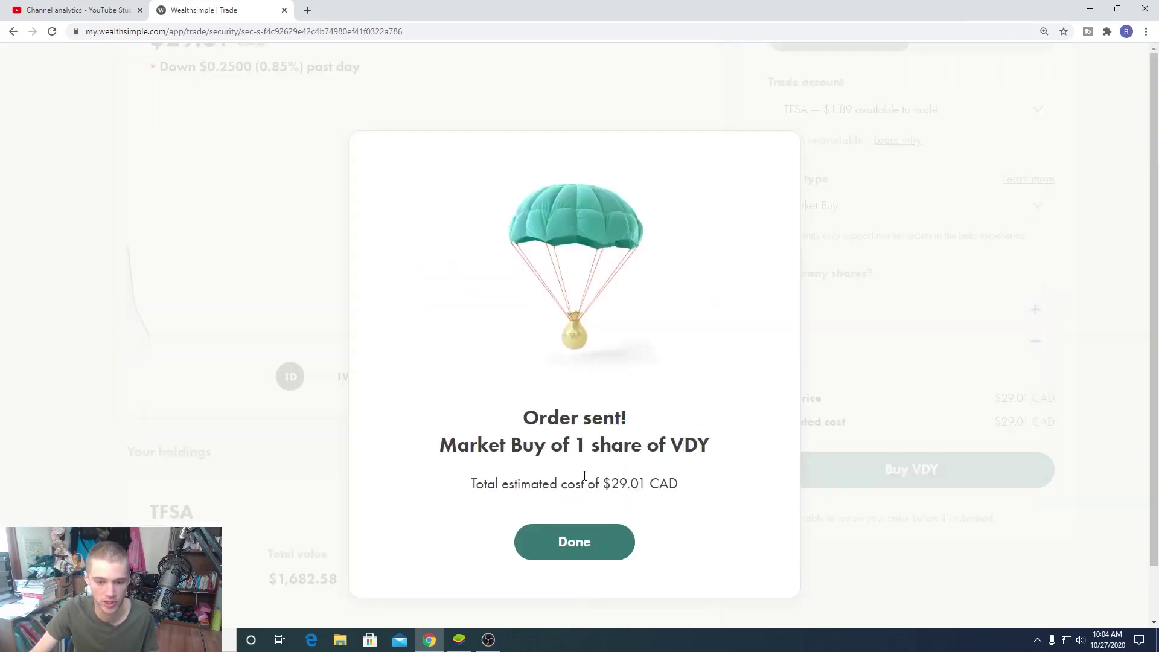
pyautogui.click(589, 546)
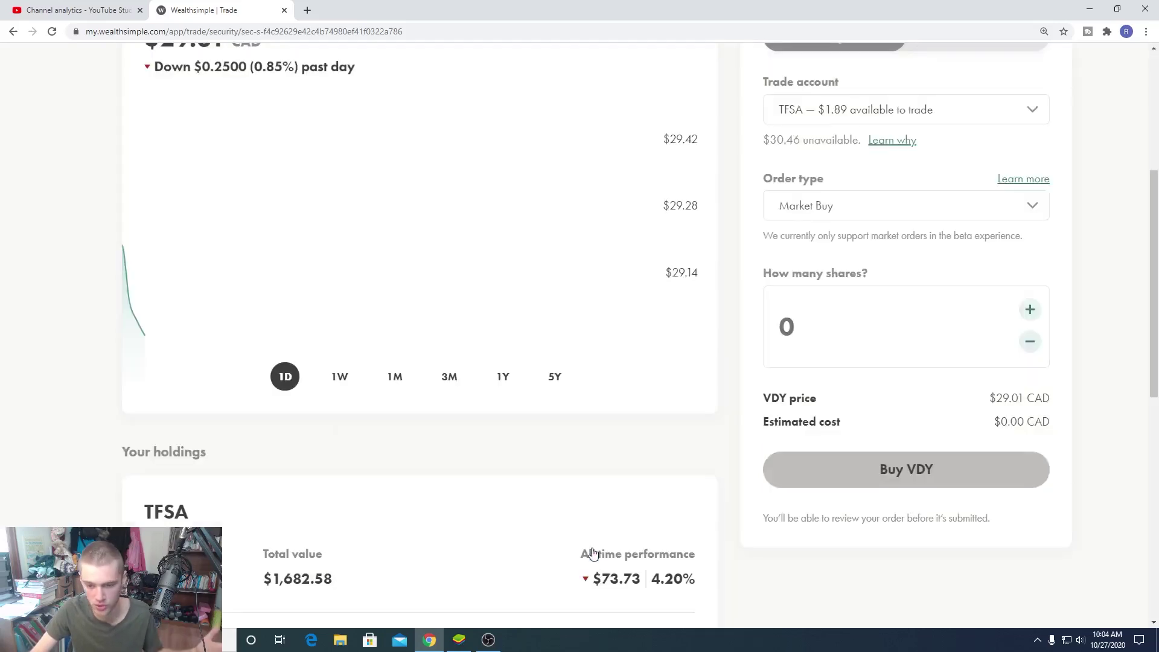
pyautogui.scroll(3, 577, 520)
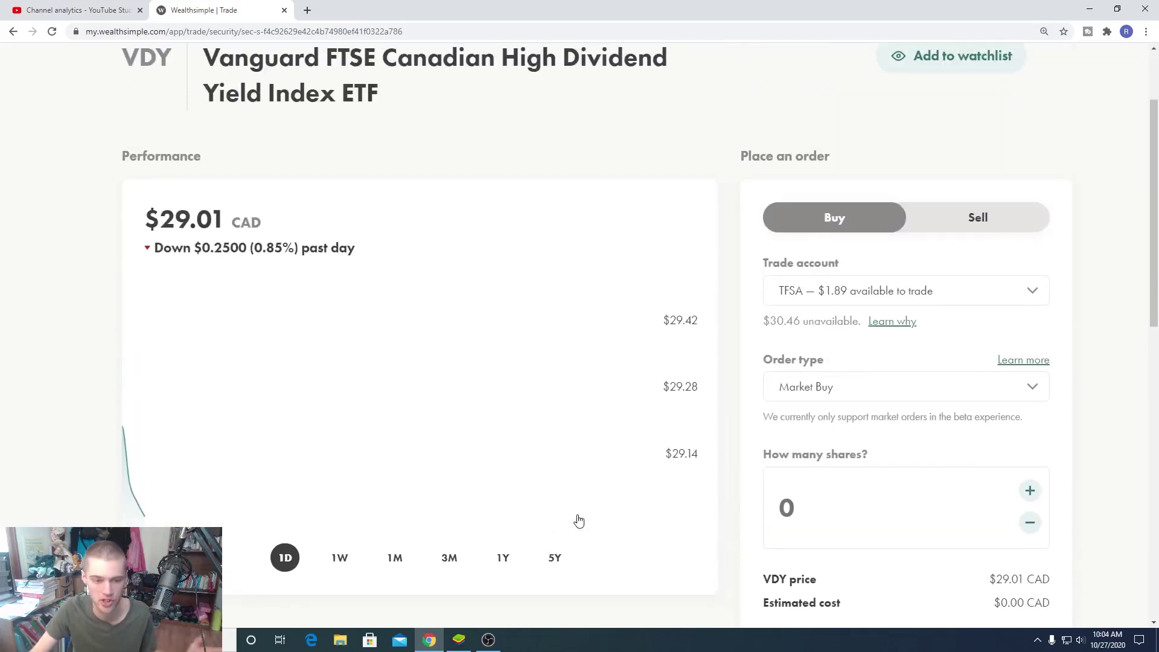
pyautogui.scroll(2, 578, 520)
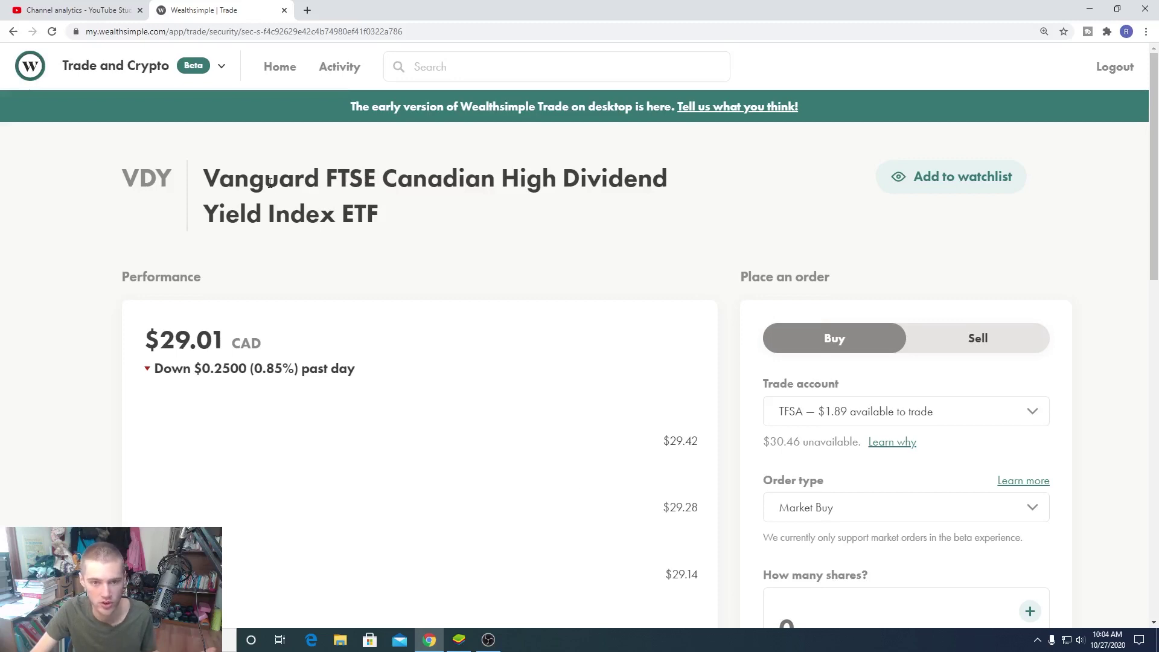
# - Search for "alg", open the Algonquin Power & Utilities Corp (AQN) page and look over its performance chart and order form
pyautogui.click(498, 65)
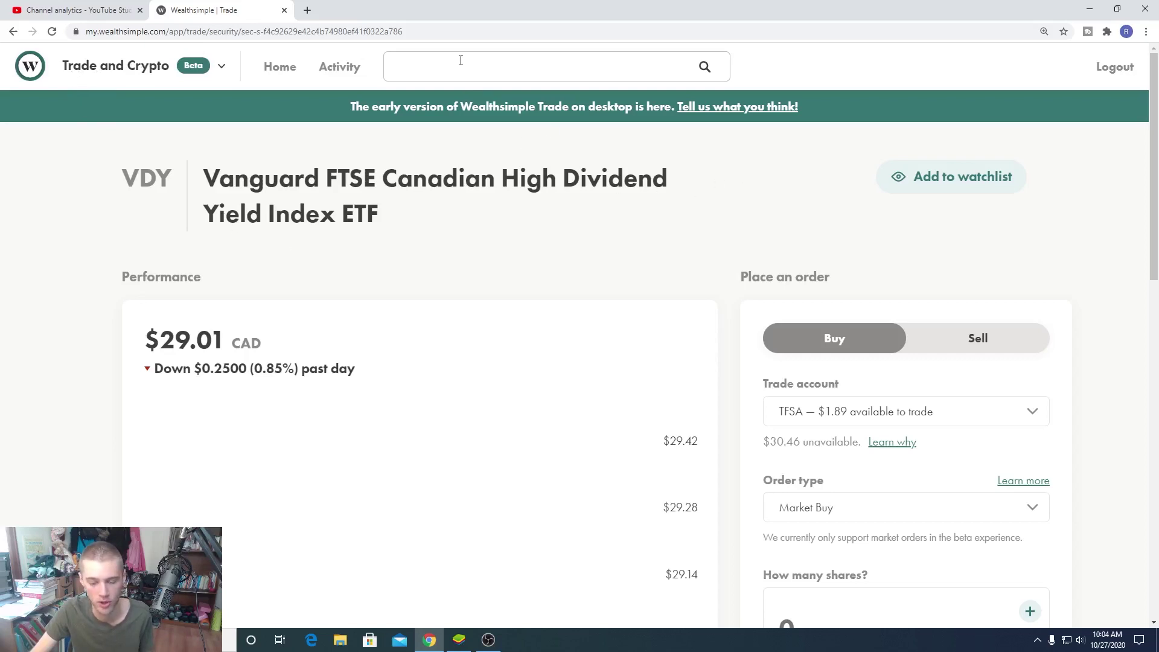
pyautogui.write('alg')
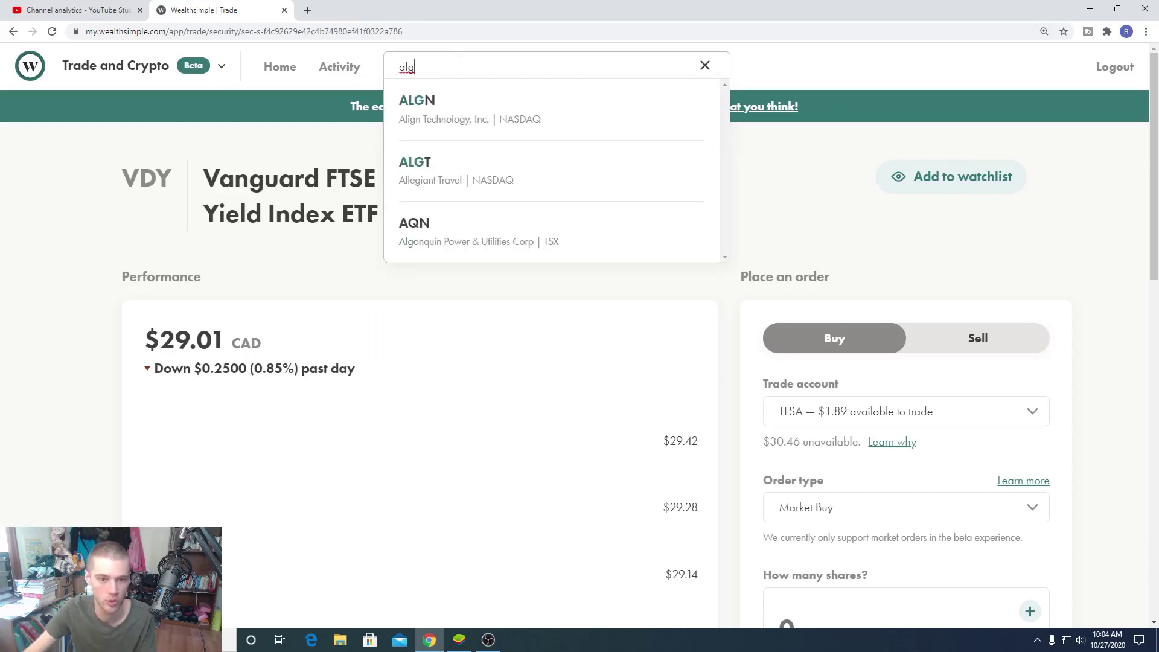
pyautogui.click(507, 253)
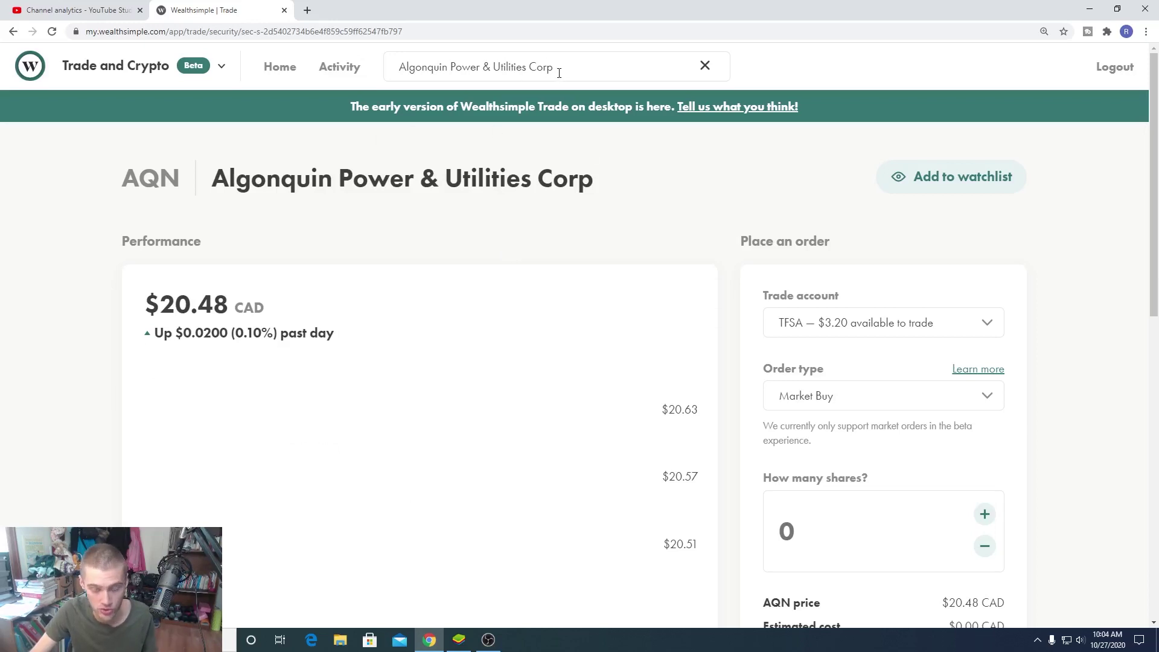
pyautogui.scroll(-2, 555, 79)
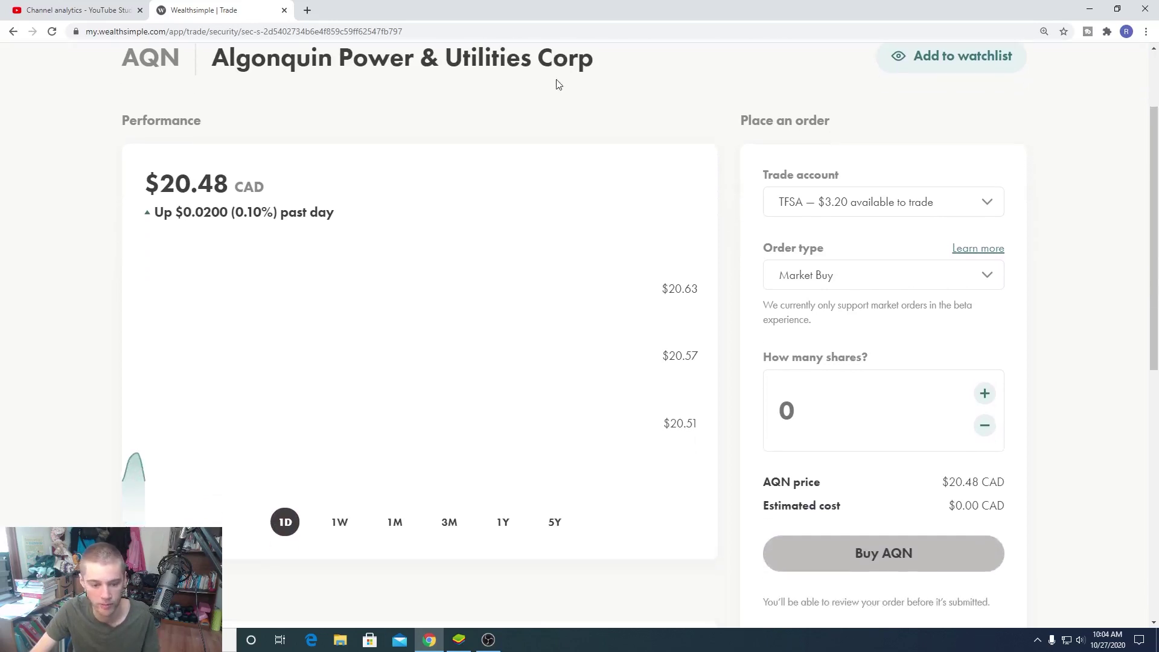
pyautogui.scroll(-1, 420, 227)
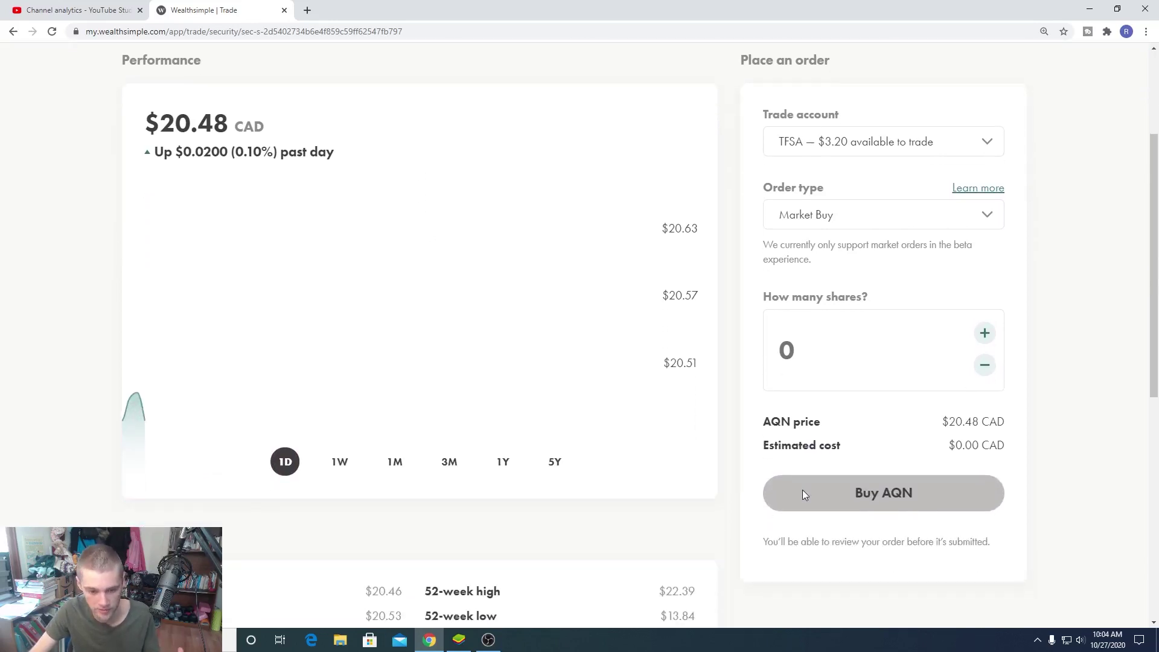
pyautogui.scroll(3, 458, 409)
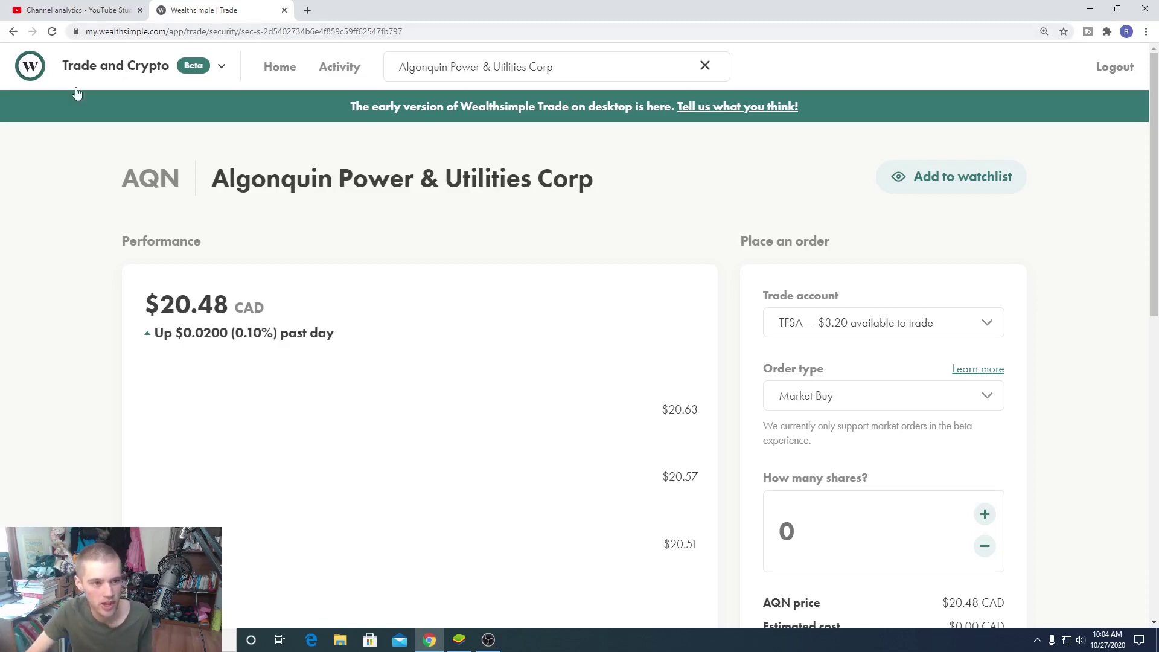
# - Return to the home page and look over the TFSA and Personal accounts and the trade and crypto watchlists
pyautogui.click(266, 73)
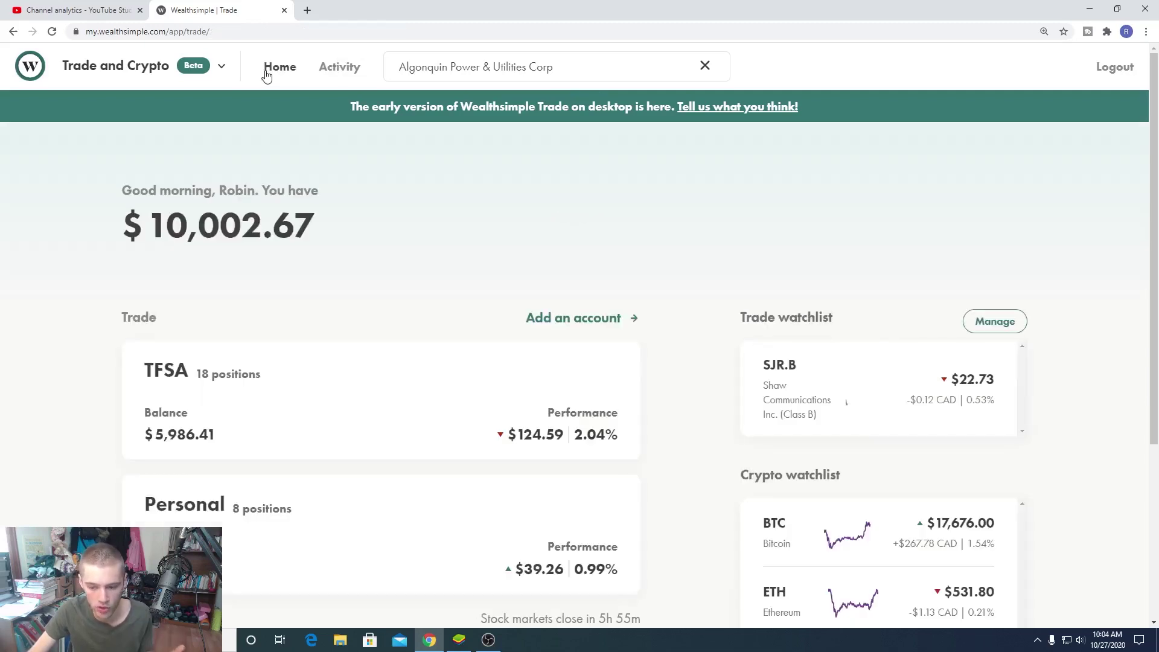
pyautogui.scroll(-4, 271, 113)
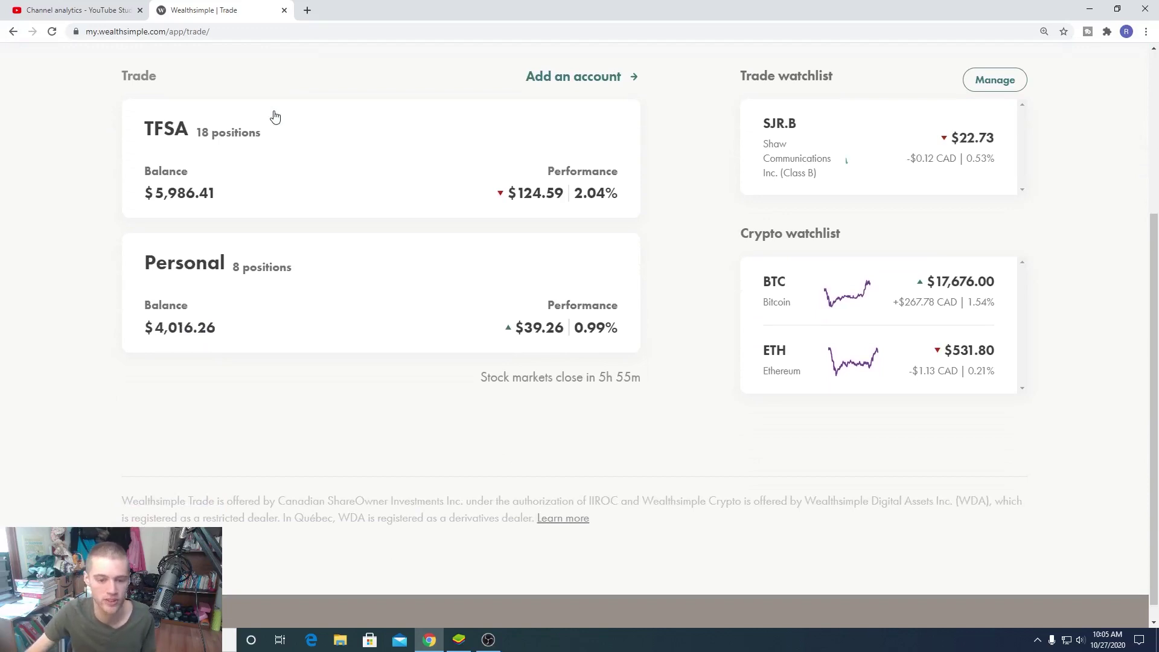
pyautogui.scroll(4, 275, 116)
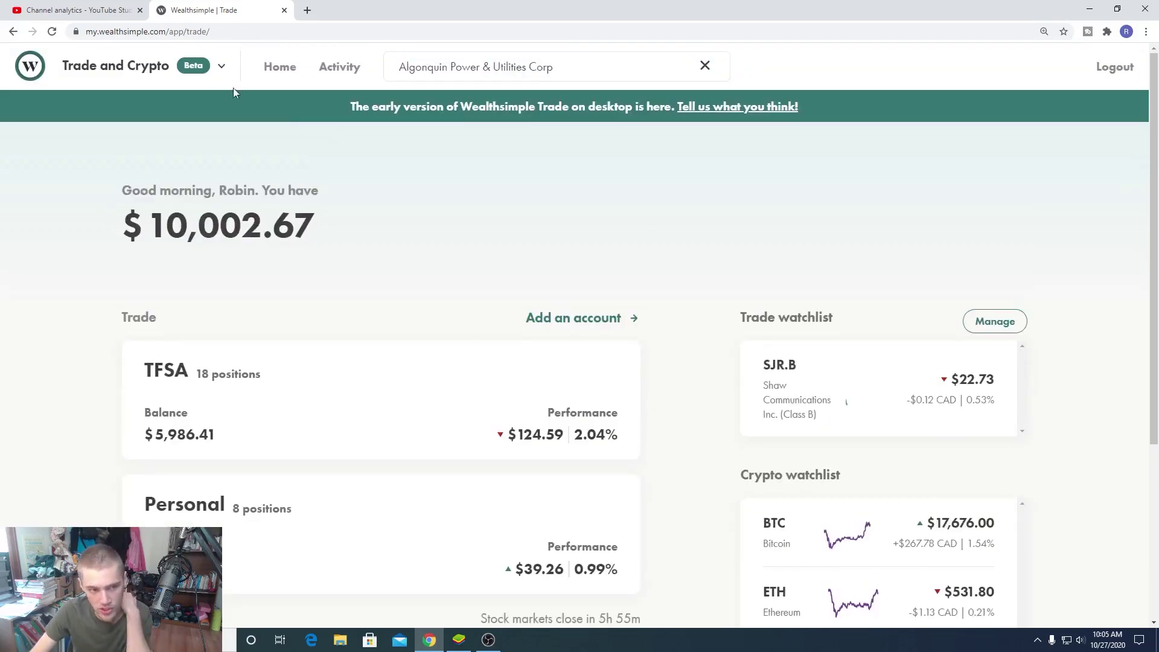
# - Open the activity history, clear the leftover search text and look through the list of past market buys
pyautogui.click(339, 67)
pyautogui.scroll(-2, 338, 223)
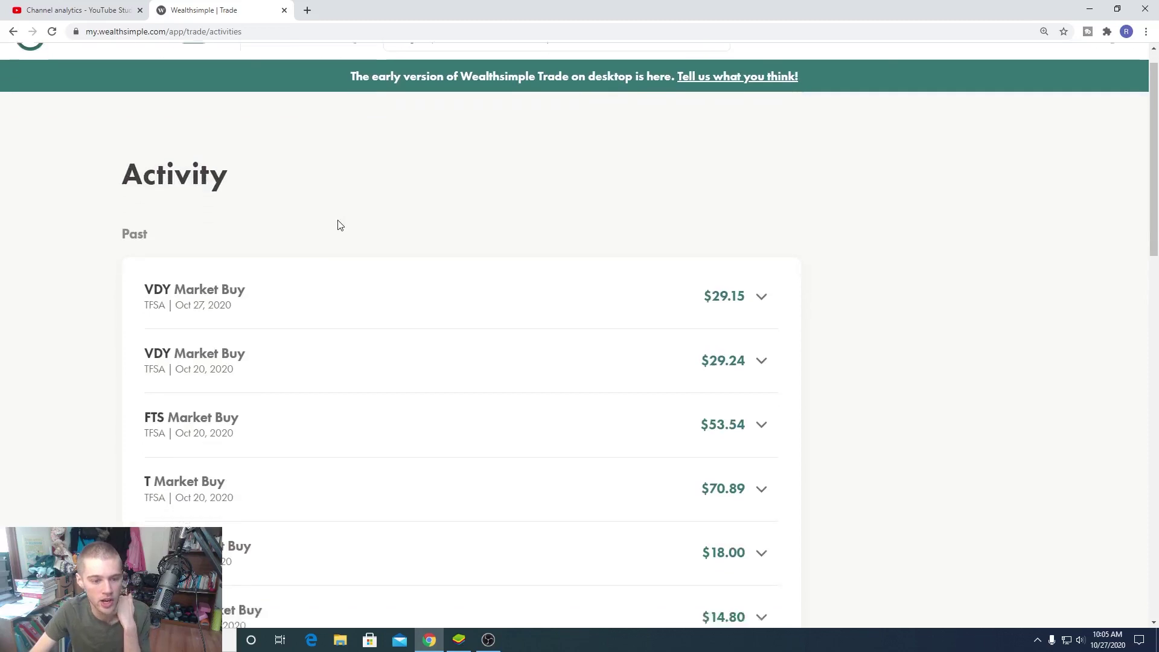
pyautogui.scroll(2, 167, 162)
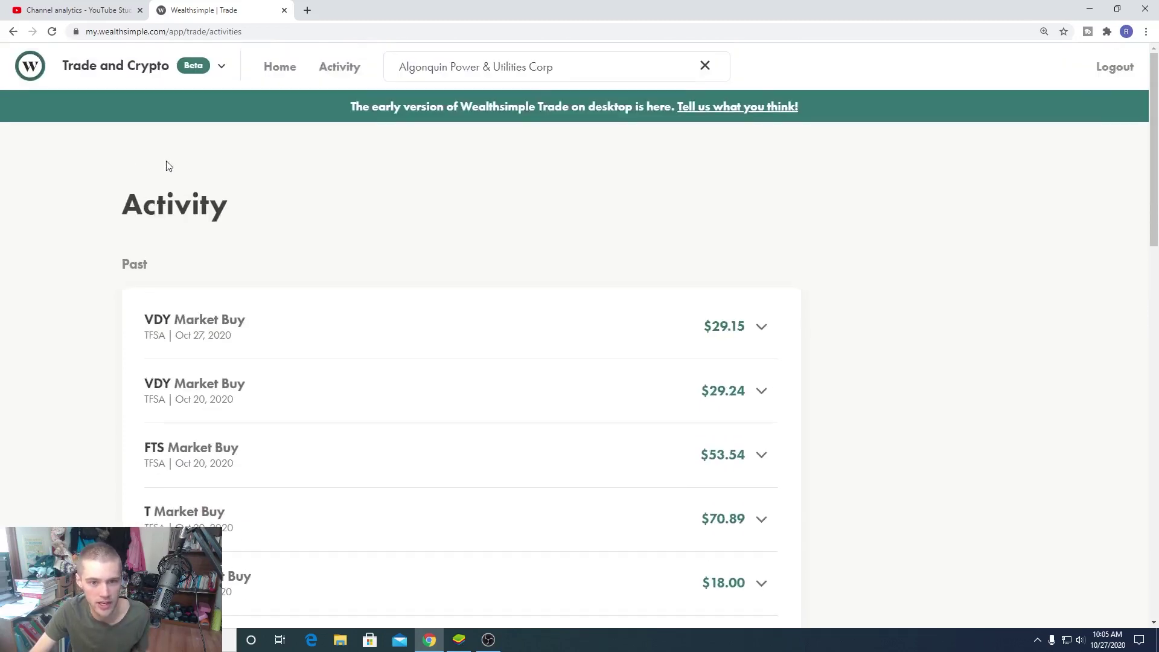
pyautogui.click(704, 65)
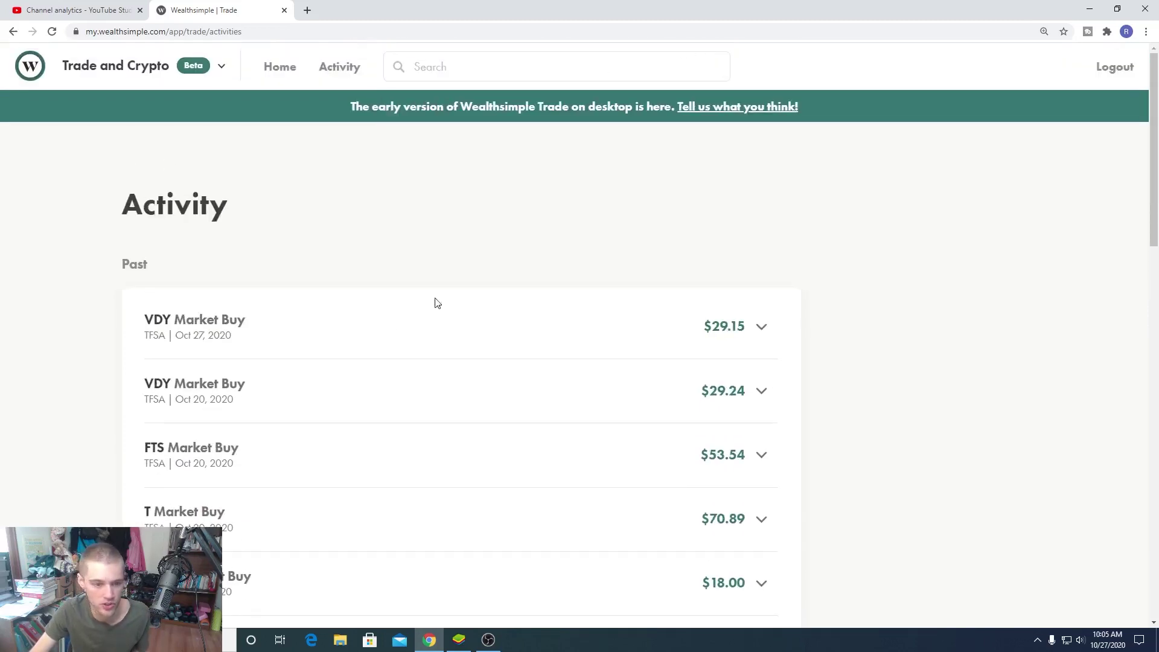
pyautogui.scroll(-4, 210, 330)
pyautogui.scroll(-3, 210, 331)
pyautogui.scroll(5, 209, 330)
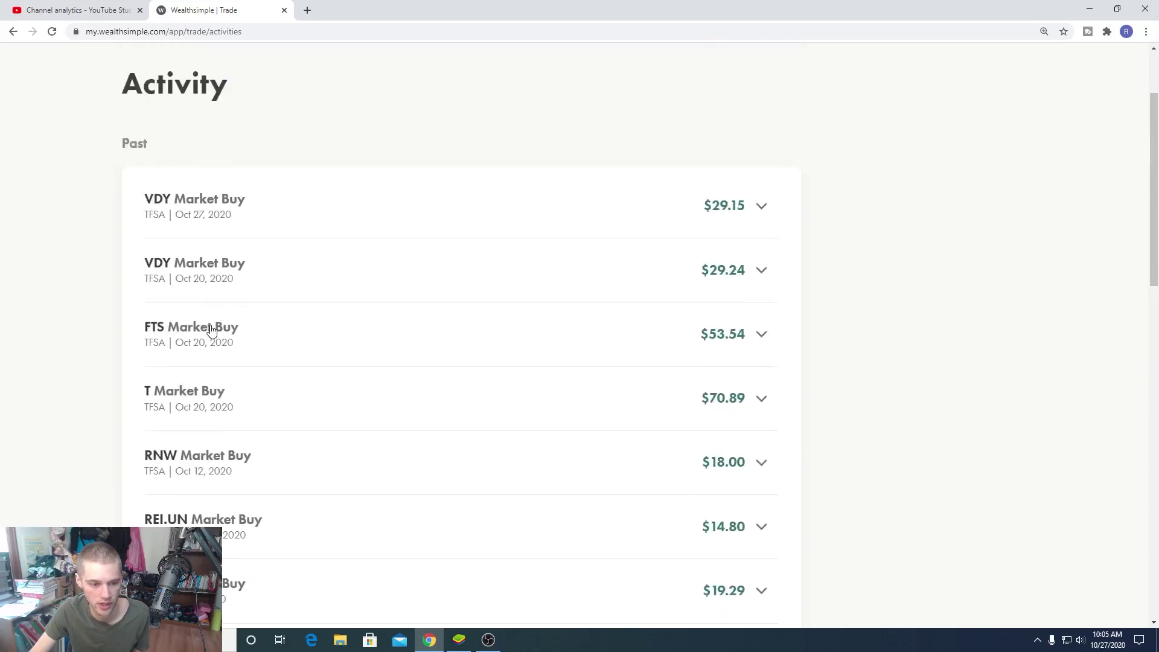
pyautogui.scroll(-15, 210, 331)
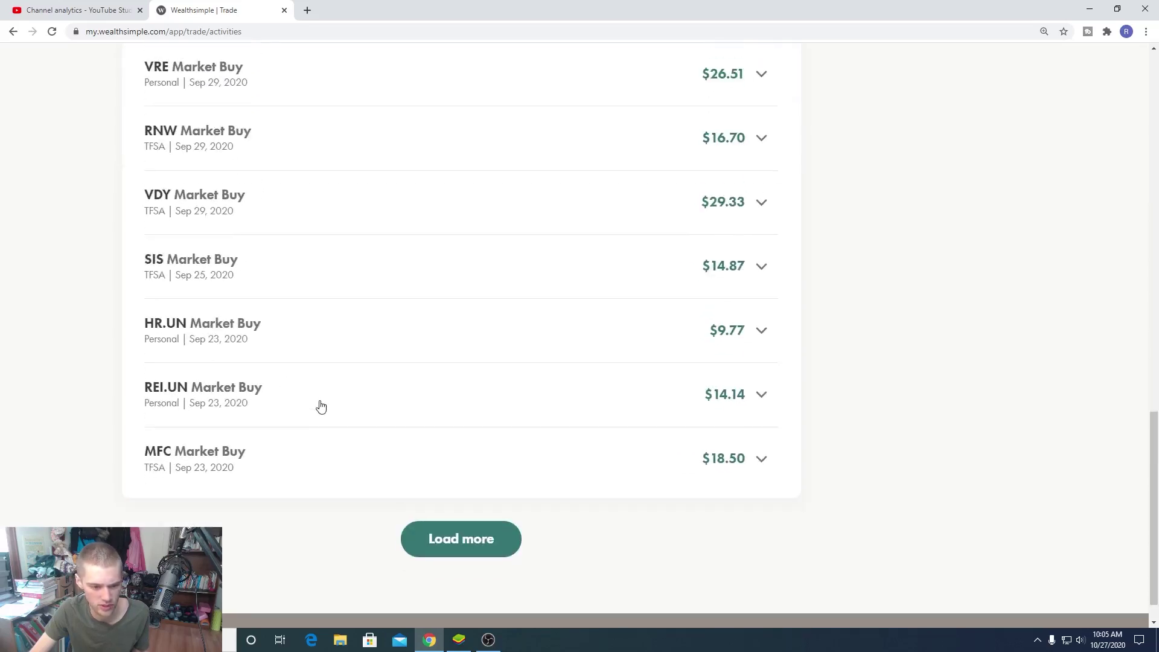
pyautogui.scroll(15, 319, 404)
pyautogui.scroll(2, 320, 405)
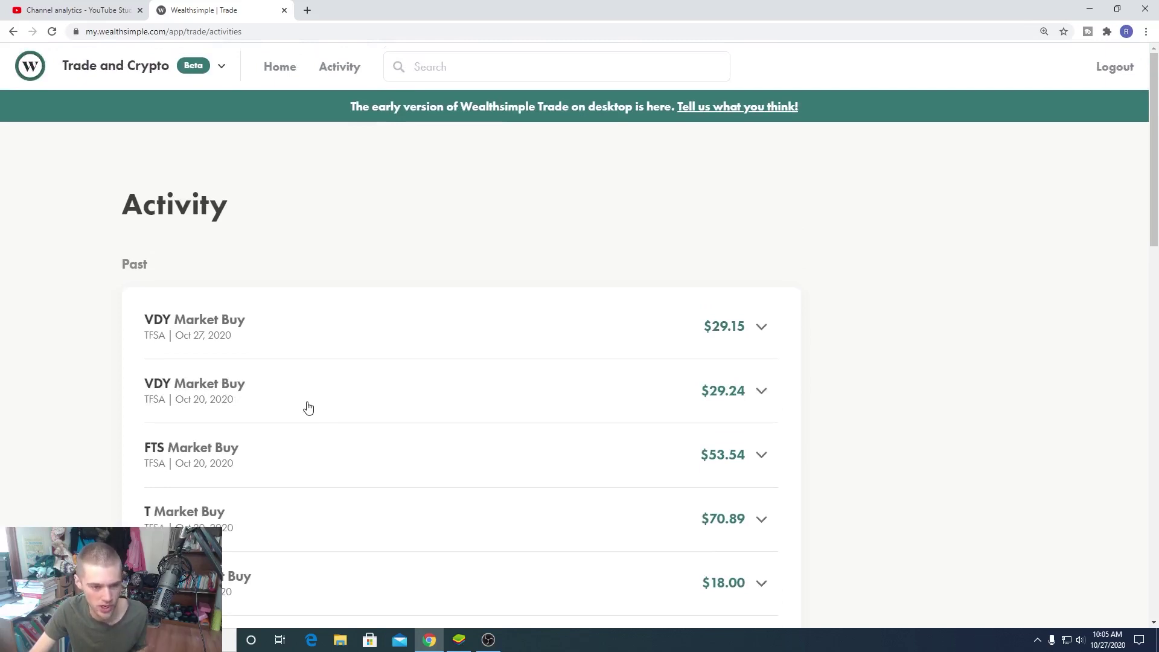
# - Show the option for switching to Invest and Cash, return to the home page and highlight the total balance
pyautogui.click(36, 73)
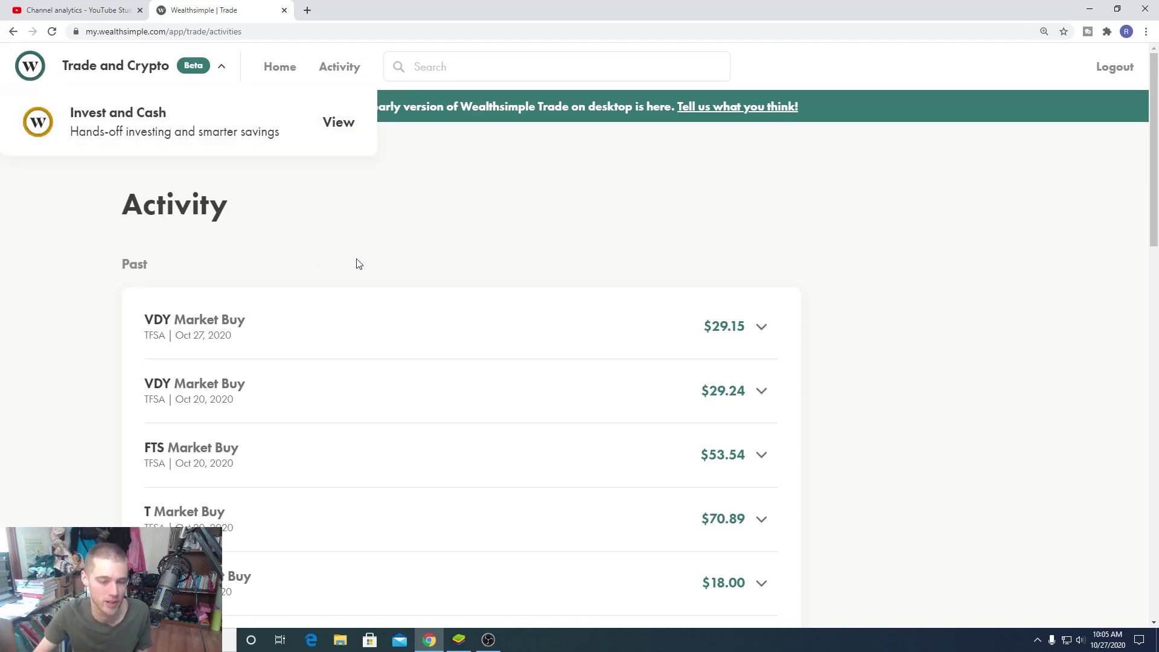
pyautogui.click(291, 64)
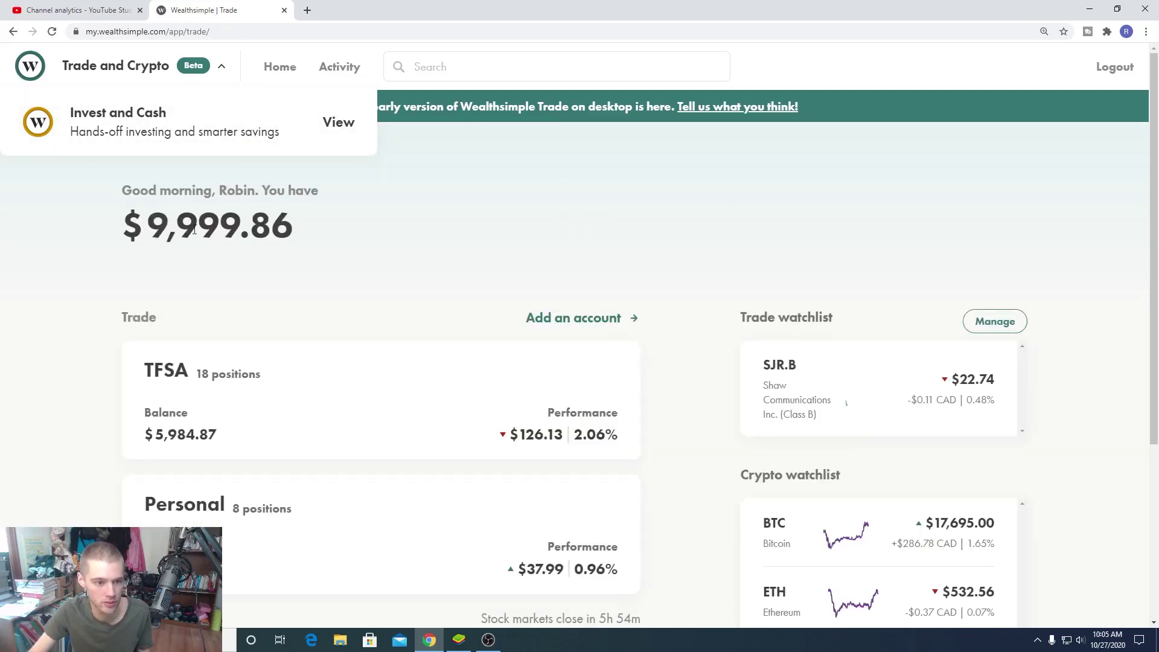
pyautogui.moveTo(103, 225); pyautogui.dragTo(334, 217)
pyautogui.click(576, 222)
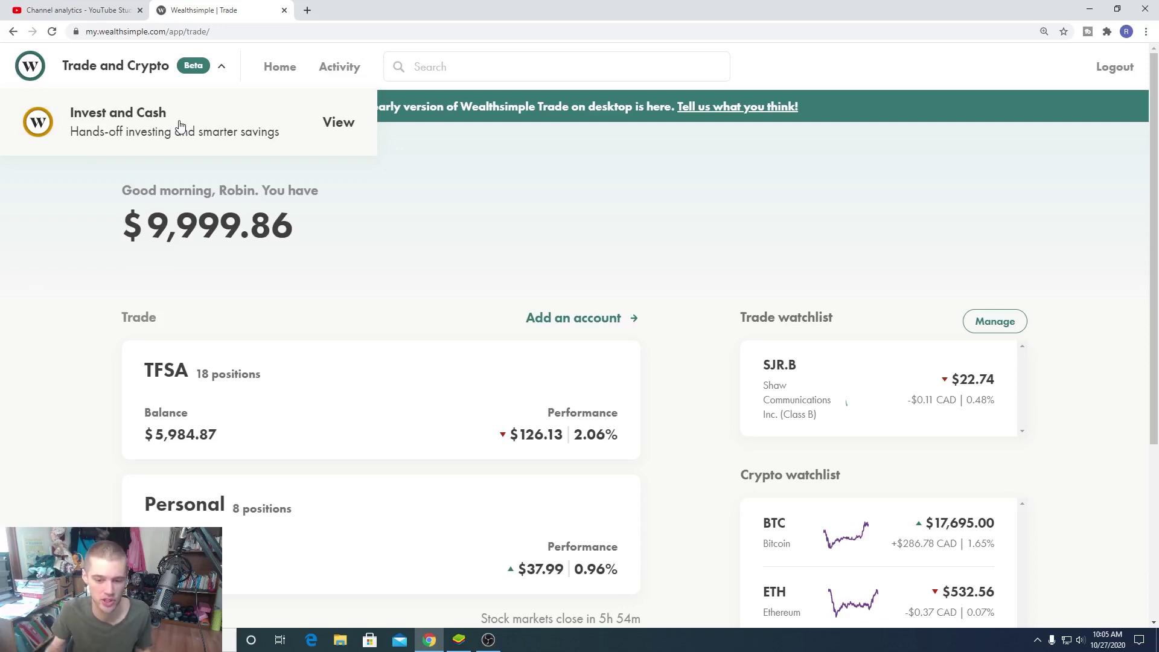
# - Switch to the Invest and Cash dashboard to view its balance chart, and return to Trade and Crypto
pyautogui.click(147, 120)
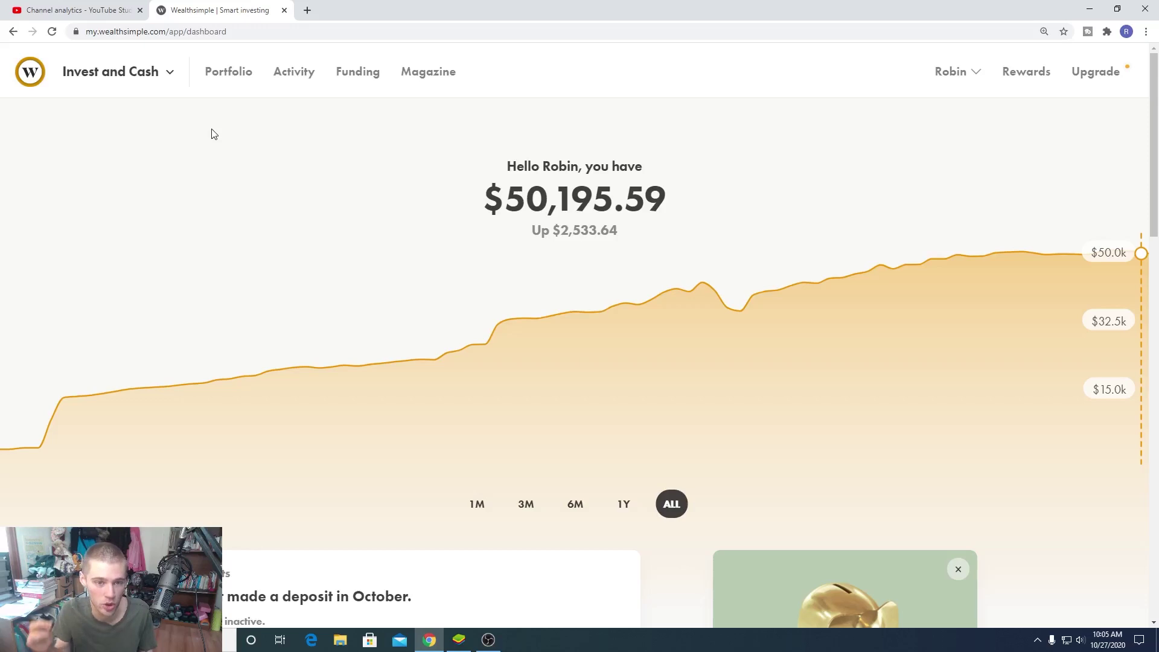
pyautogui.click(147, 72)
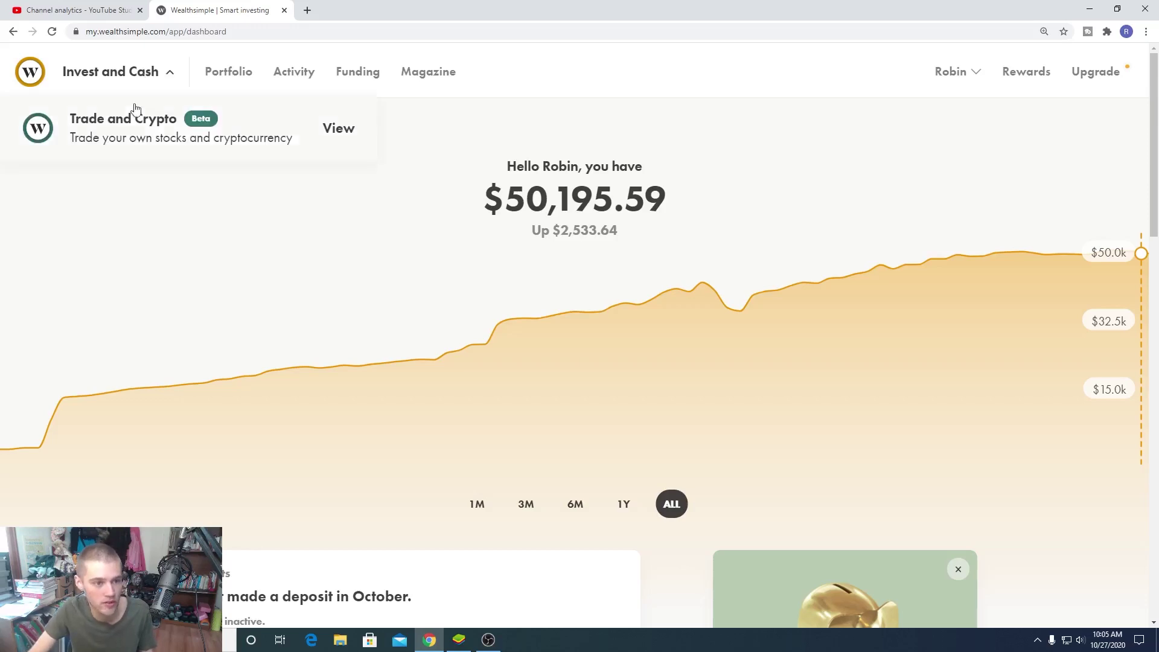
pyautogui.click(138, 135)
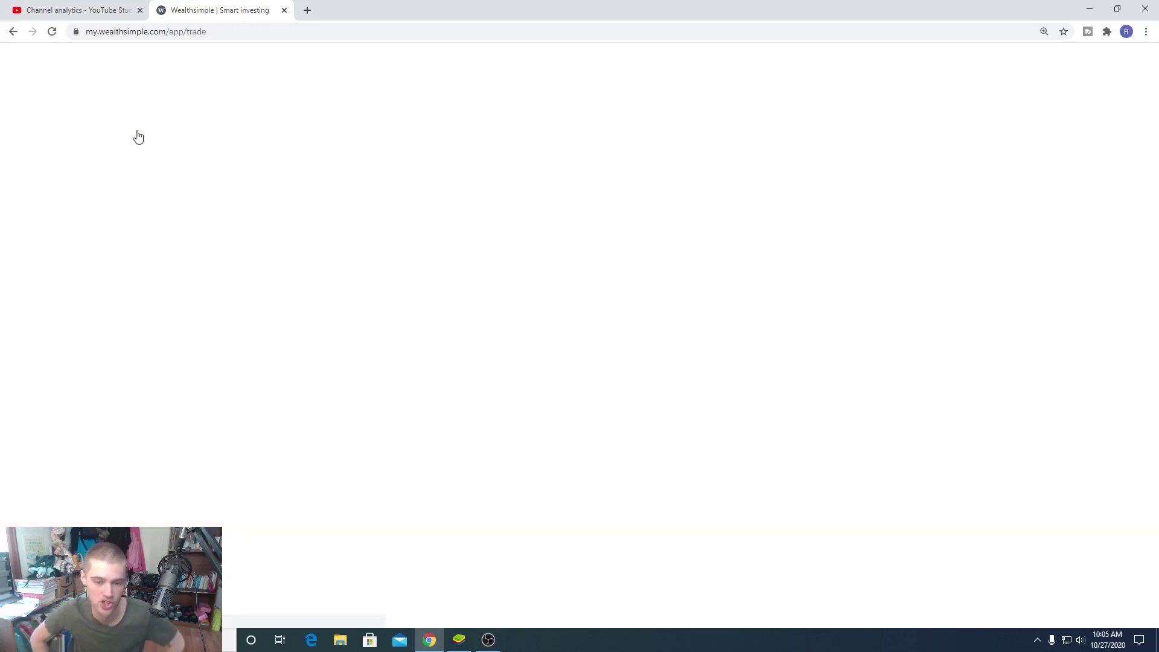